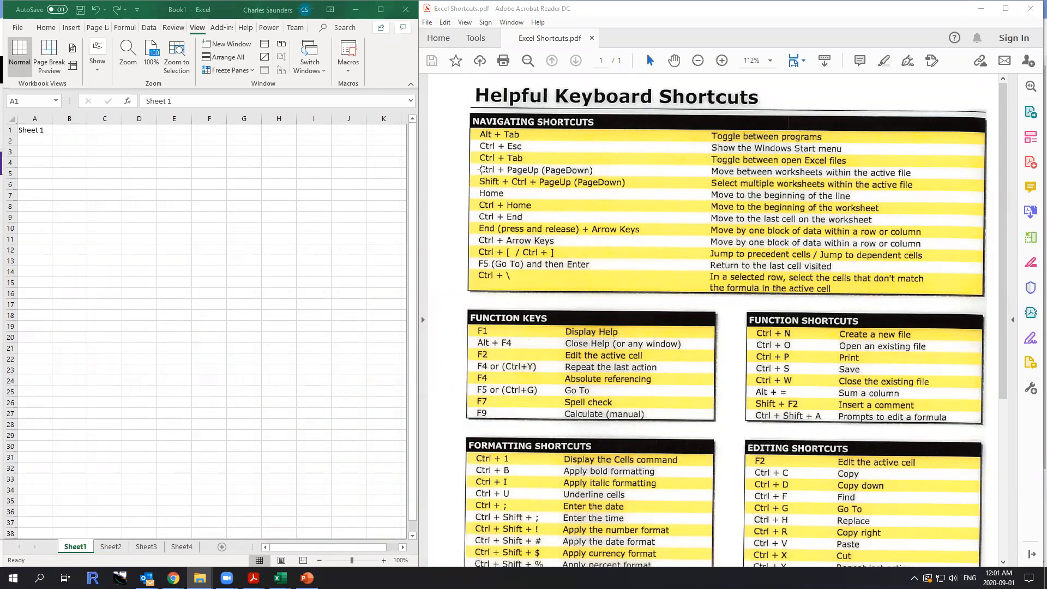
scroll(632, 206, down, 5)
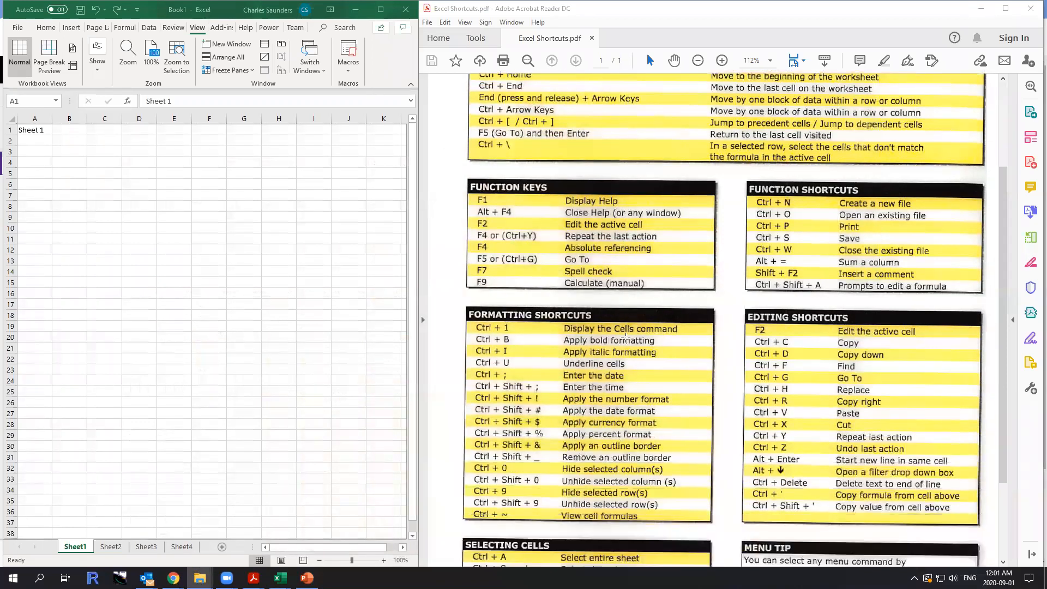
scroll(625, 337, up, 4)
scroll(624, 337, up, 1)
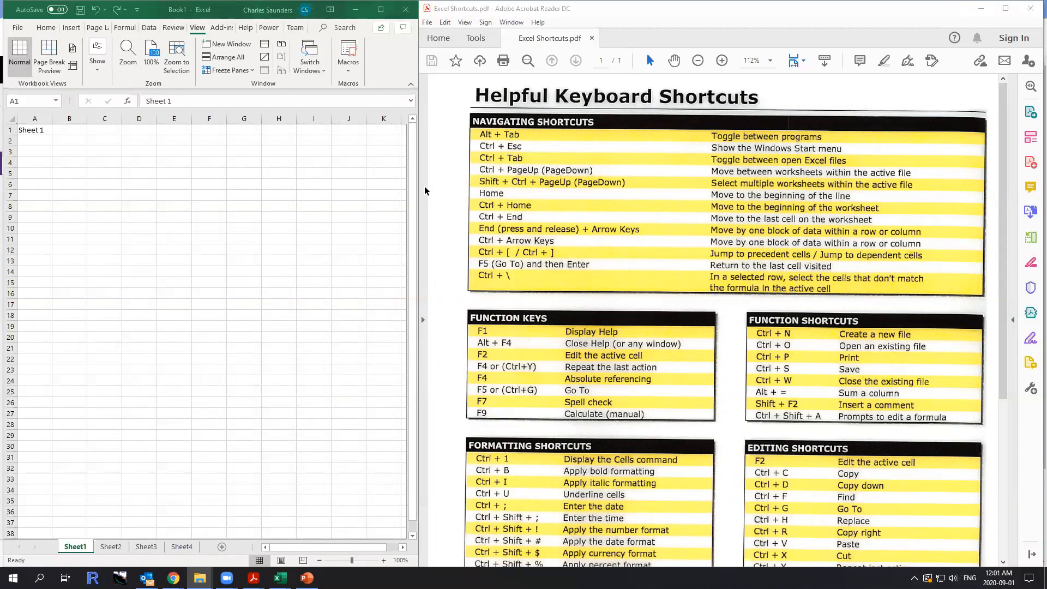
Step through the worksheets from Sheet1 to Sheet4 and back to Sheet1.
click(81, 177)
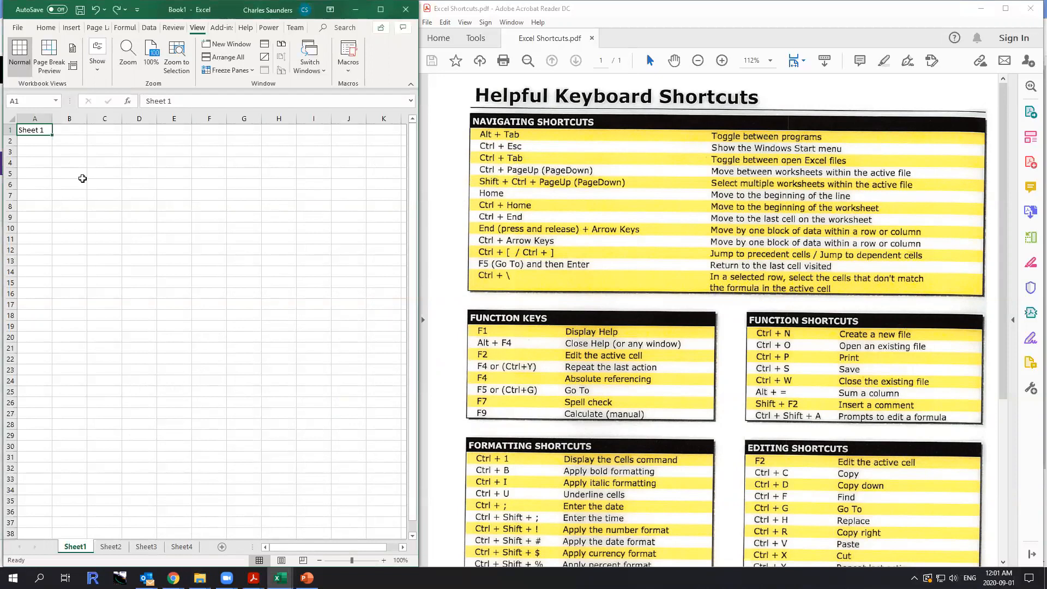
key(ctrl+Page_Down)
key(ctrl+Page_Down)
key(ctrl+Page_Down)
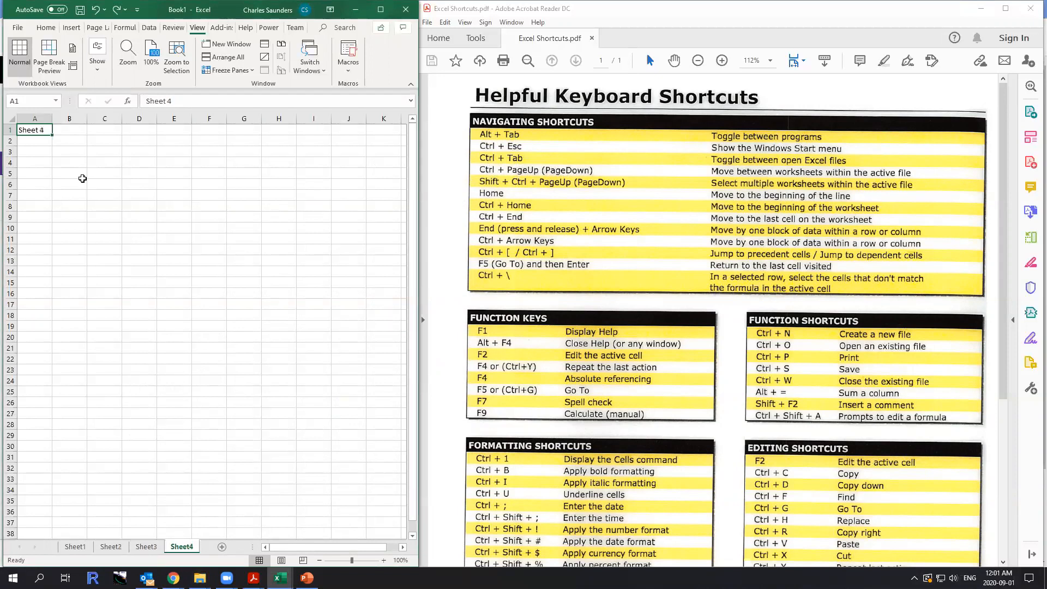
key(ctrl+Page_Up)
key(ctrl+Page_Up)
key(ctrl+Page_Up)
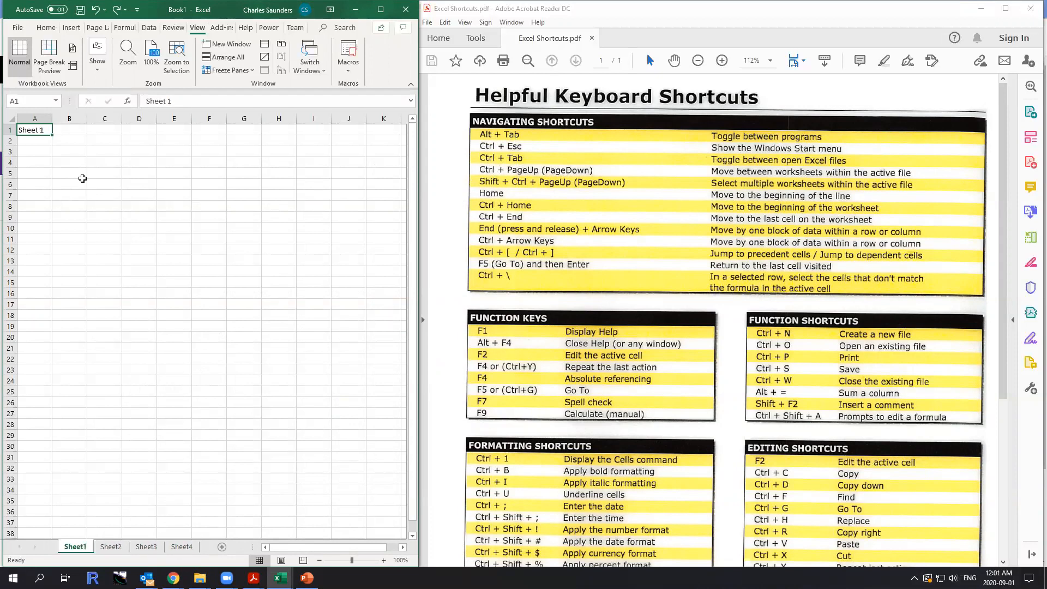
Select Sheet1 through Sheet3 as a group and enter "Hi there!" in cell B4 on all of them.
key(ctrl+shift+Page_Down)
key(ctrl+shift+Page_Down)
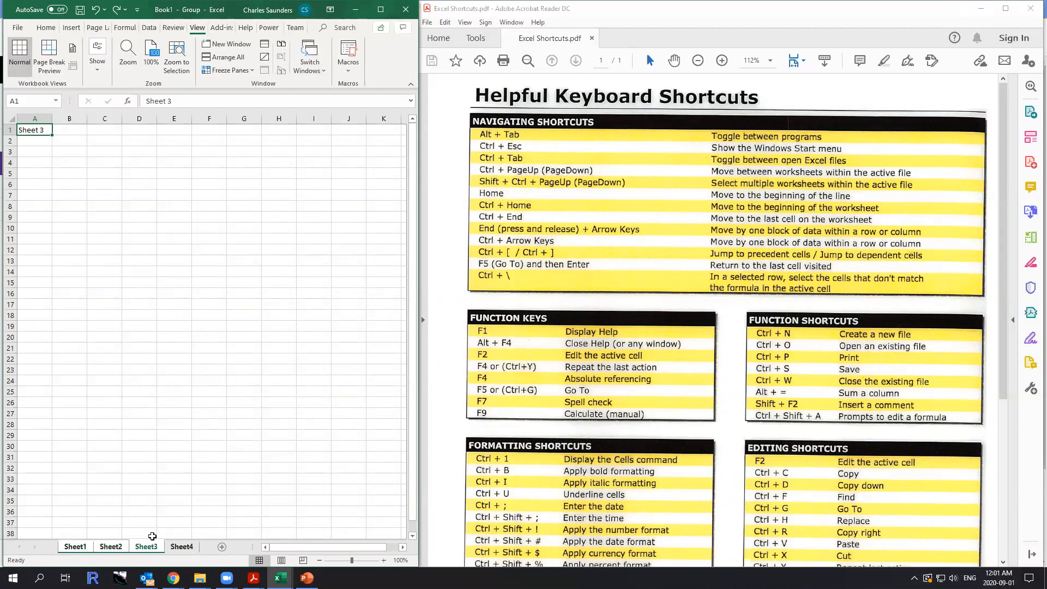
click(69, 162)
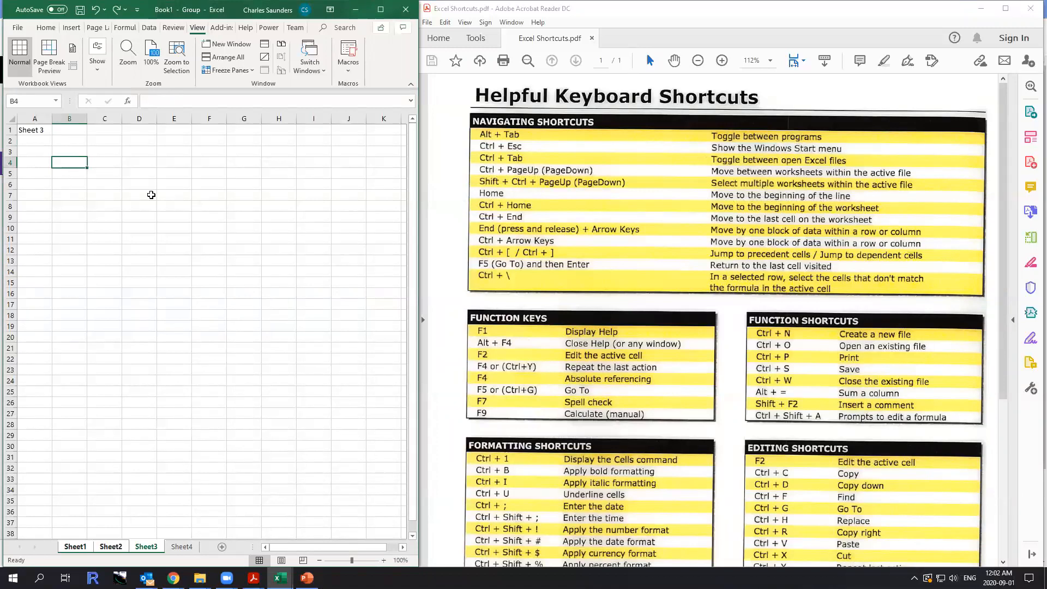
text(Hi there)
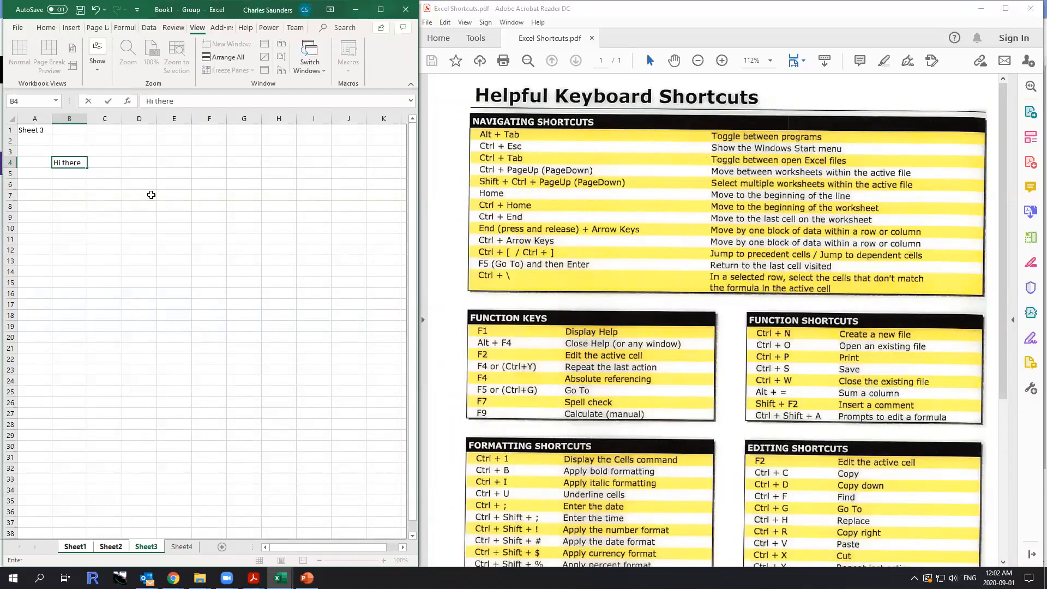
text(!)
key(Return)
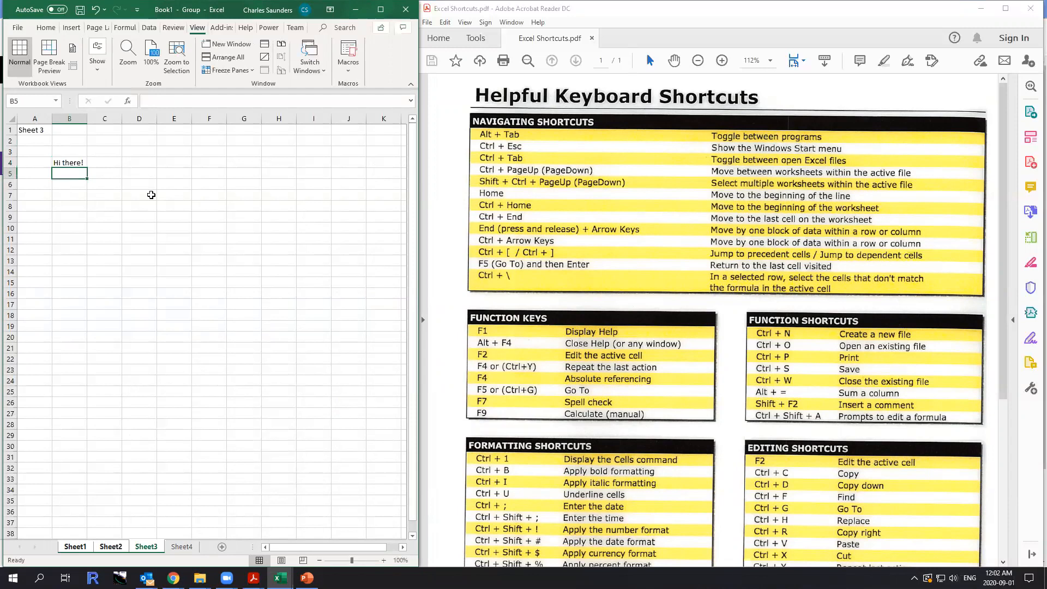
Leave the sheet group by going to Sheet4, and check cell B4 on Sheet2 and Sheet3.
click(182, 547)
click(106, 545)
click(157, 548)
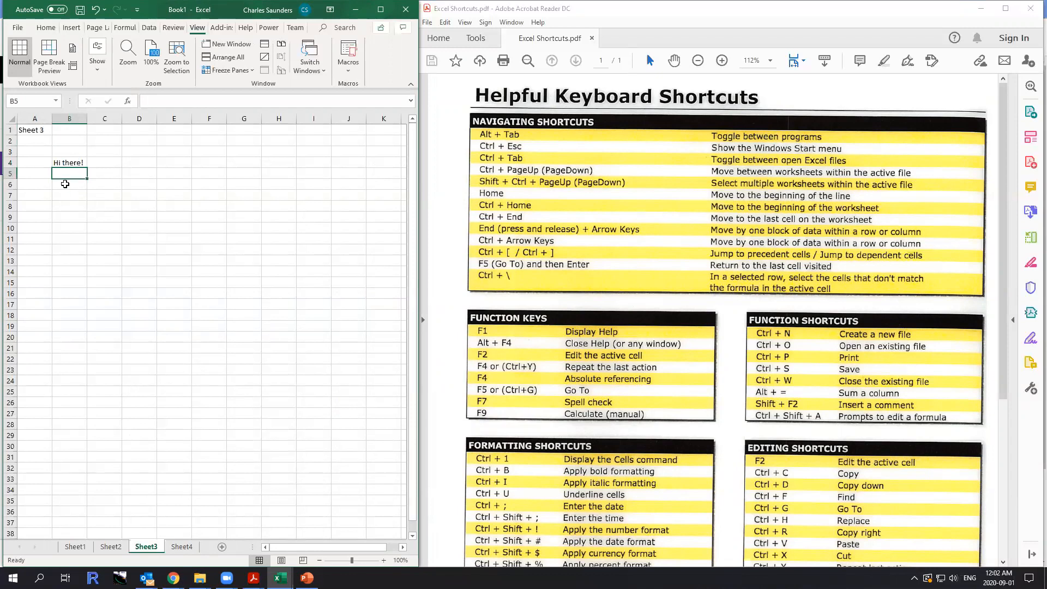
Group Sheet1 through Sheet3 again and enter the formula =LEN(B4) in cell B6 on all of them.
click(66, 183)
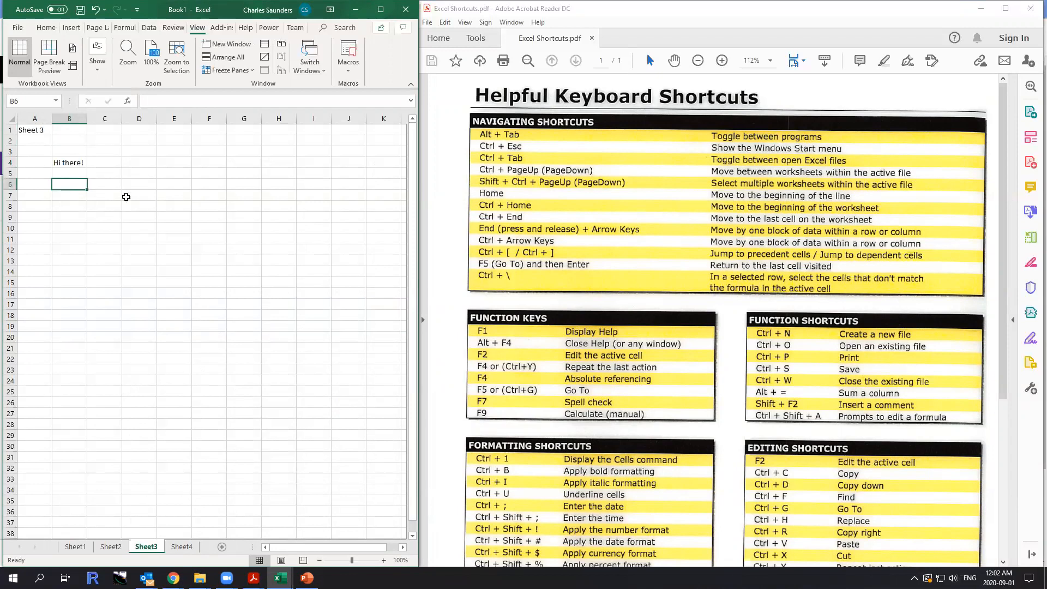
key(ctrl+shift+Page_Up)
key(ctrl+shift+Page_Up)
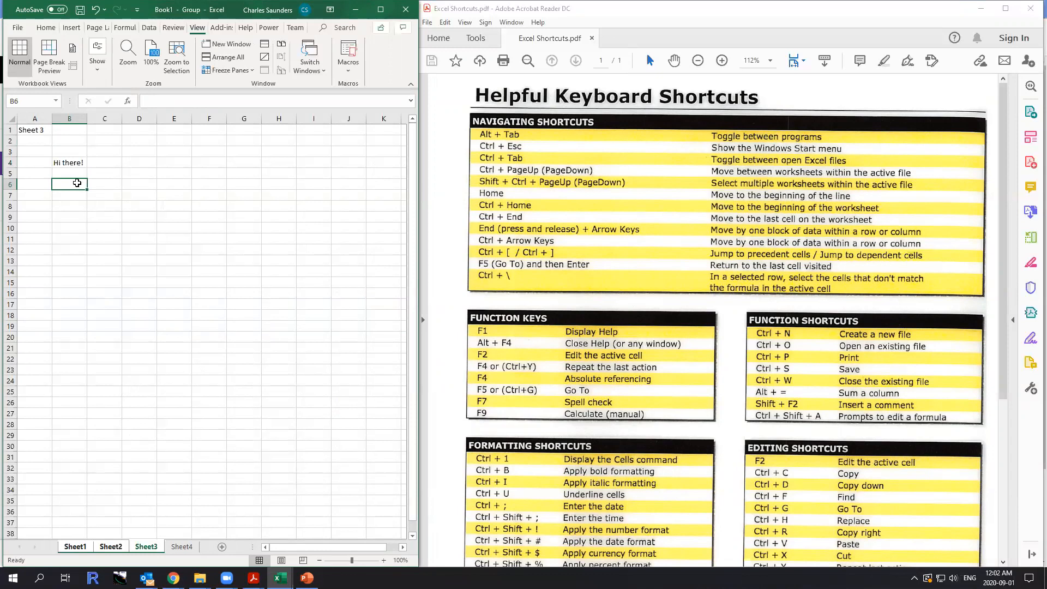
text(=len()
key(Up)
key(Up)
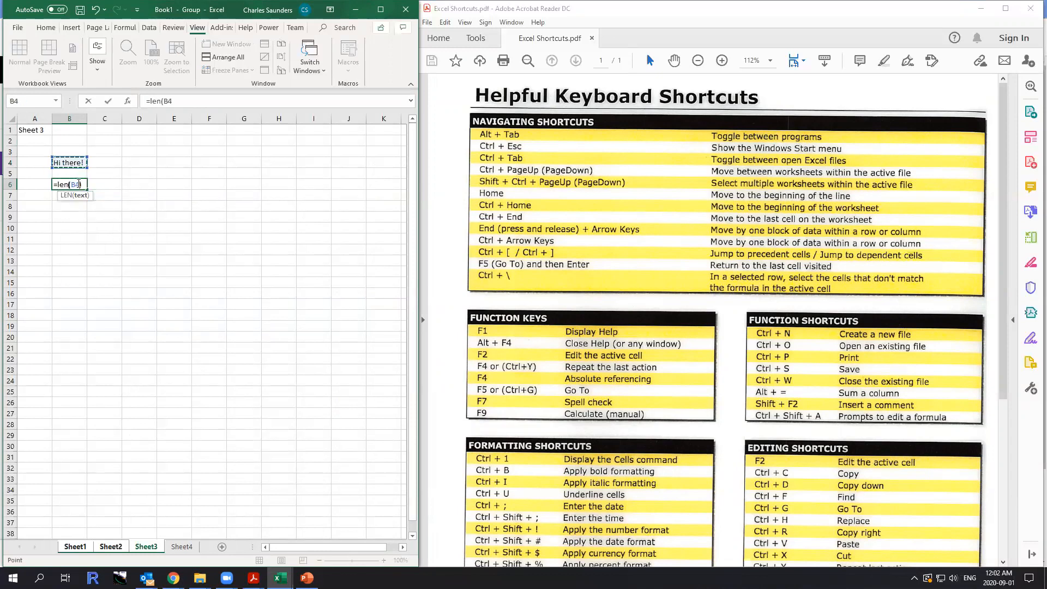
key(ctrl+Return)
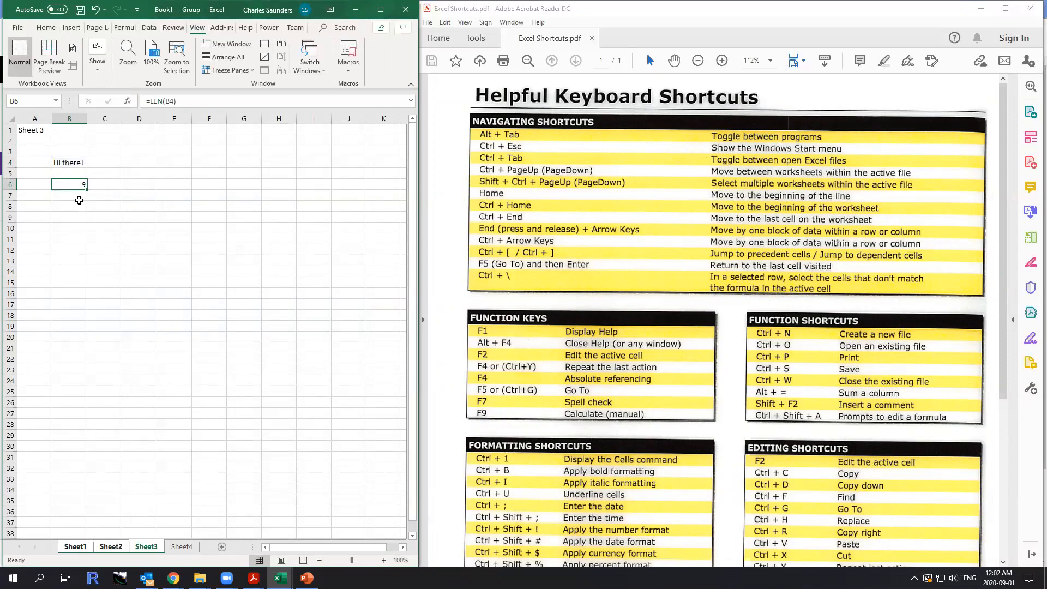
Check the grouped entries on Sheet2 and Sheet1, ungroup the sheets by going to Sheet4, and return to Sheet1.
click(110, 547)
click(83, 547)
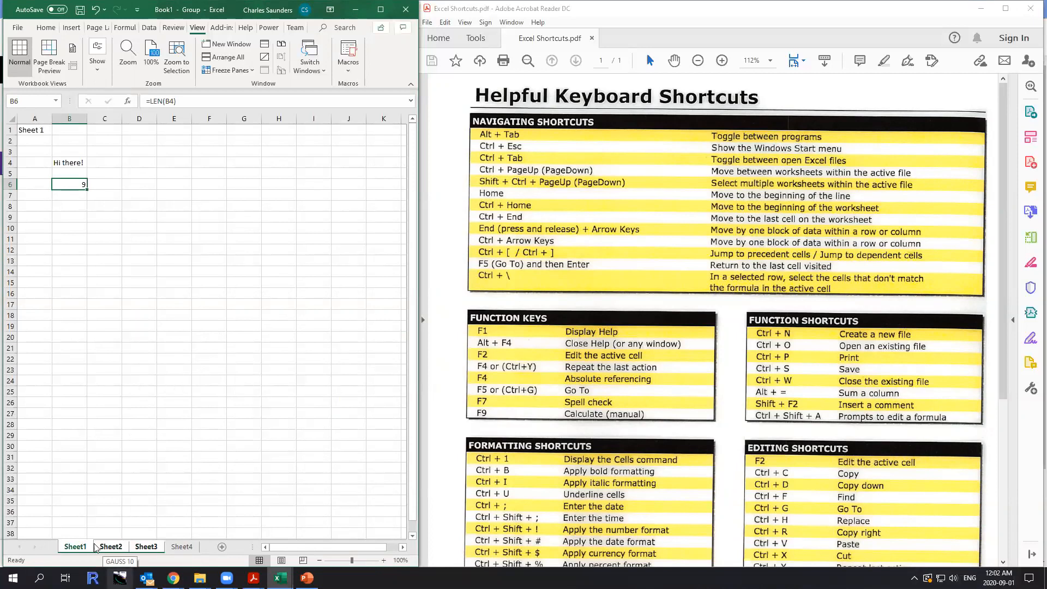
click(191, 548)
key(ctrl+Page_Up)
key(ctrl+Page_Up)
key(ctrl+Page_Up)
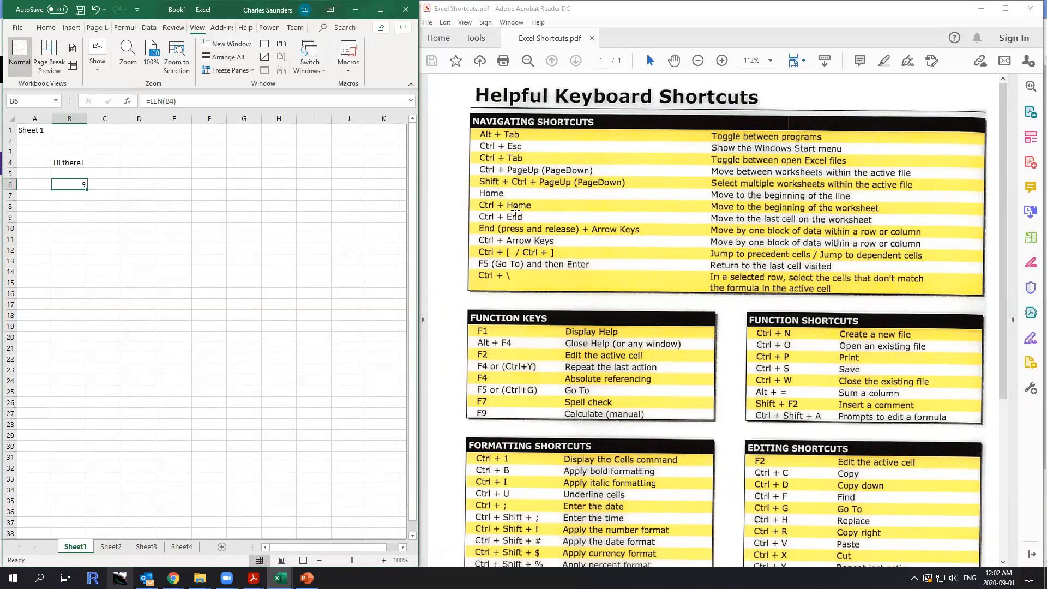
Jump to cell A1 on Sheet1, and step through the worksheets to Sheet4 and back.
click(201, 228)
key(ctrl+Home)
key(ctrl+Page_Down)
key(ctrl+Page_Down)
key(ctrl+Page_Down)
key(ctrl+Page_Up)
key(ctrl+Page_Up)
key(ctrl+Page_Up)
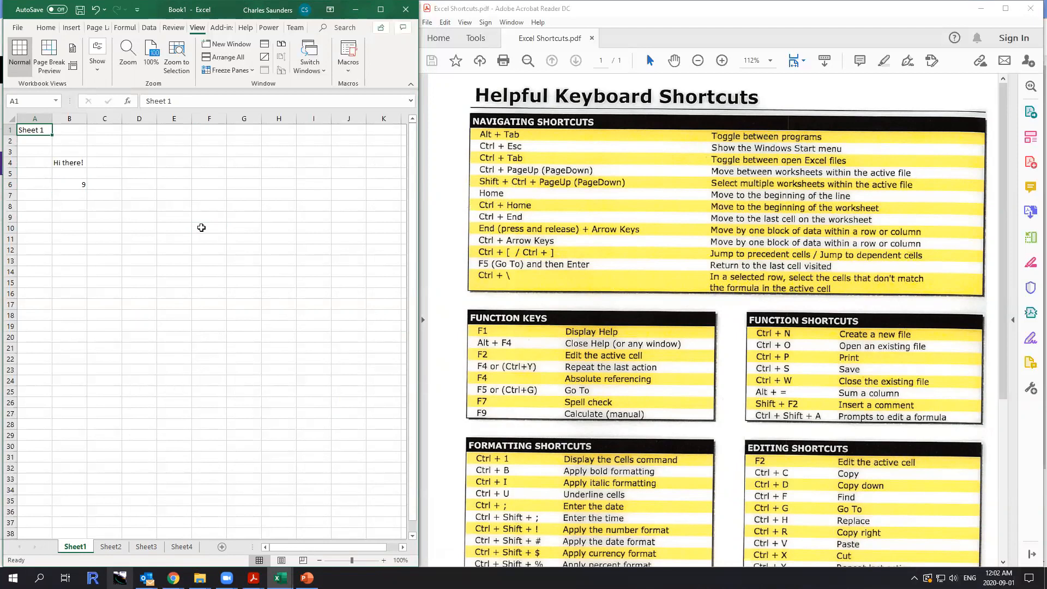
Jump to the last used cell on Sheet1 and enter 1 in cell C7.
key(ctrl+End)
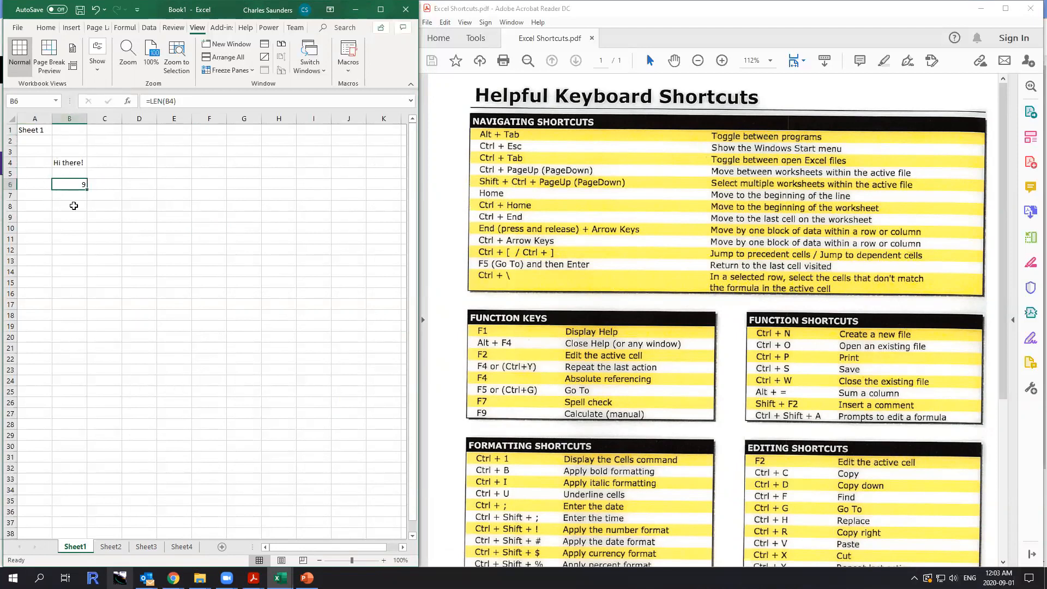
click(118, 197)
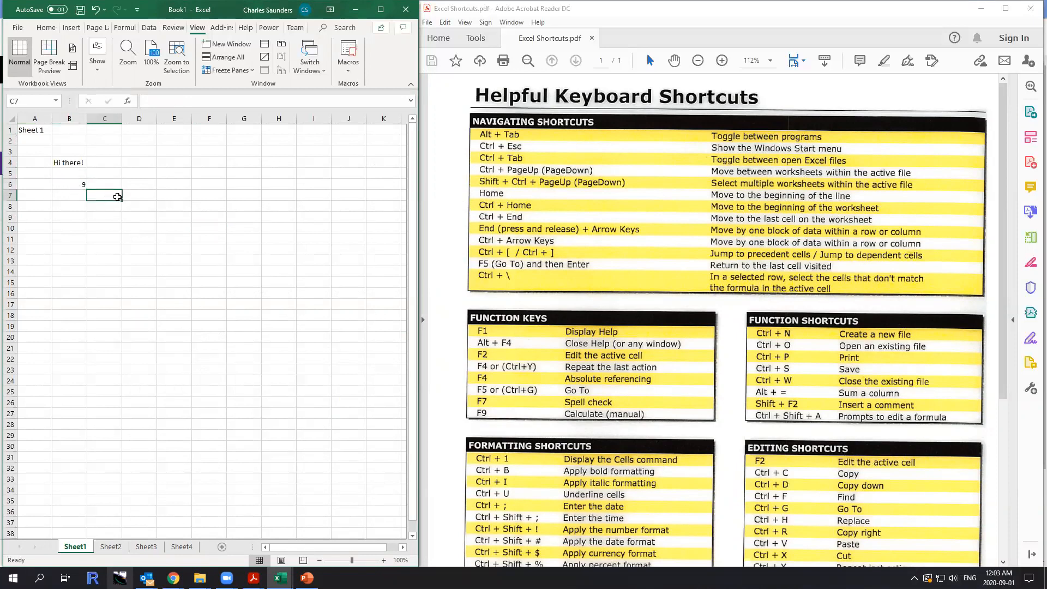
text(1)
key(ctrl+Return)
key(Up)
key(Up)
key(Up)
key(Down)
key(Down)
key(Down)
Switch to Sheet2, move one screen of rows down, and jump back to cell A1.
key(ctrl+Page_Down)
key(Page_Down)
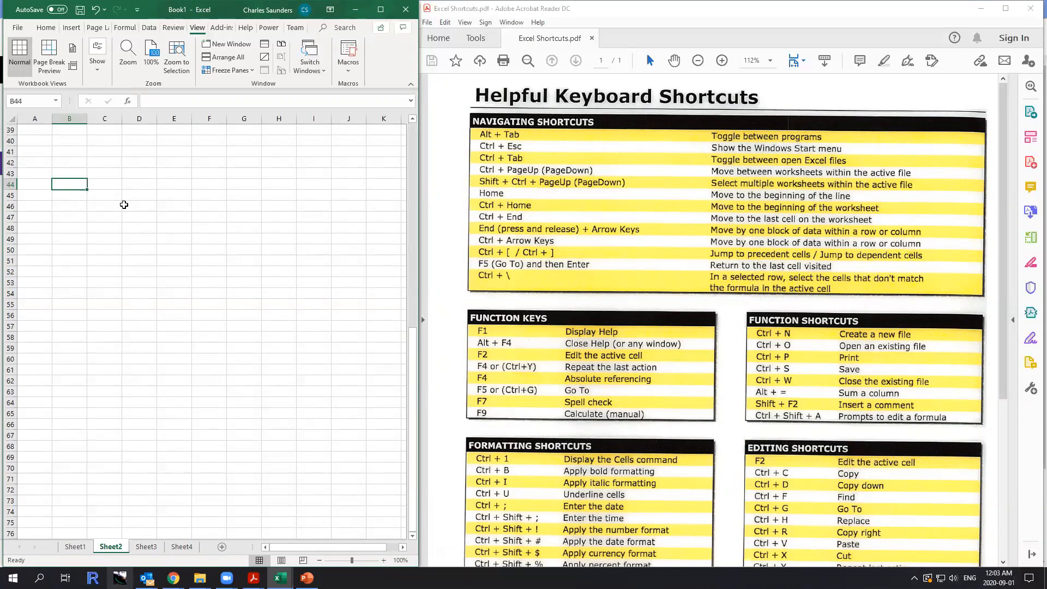
key(ctrl+c)
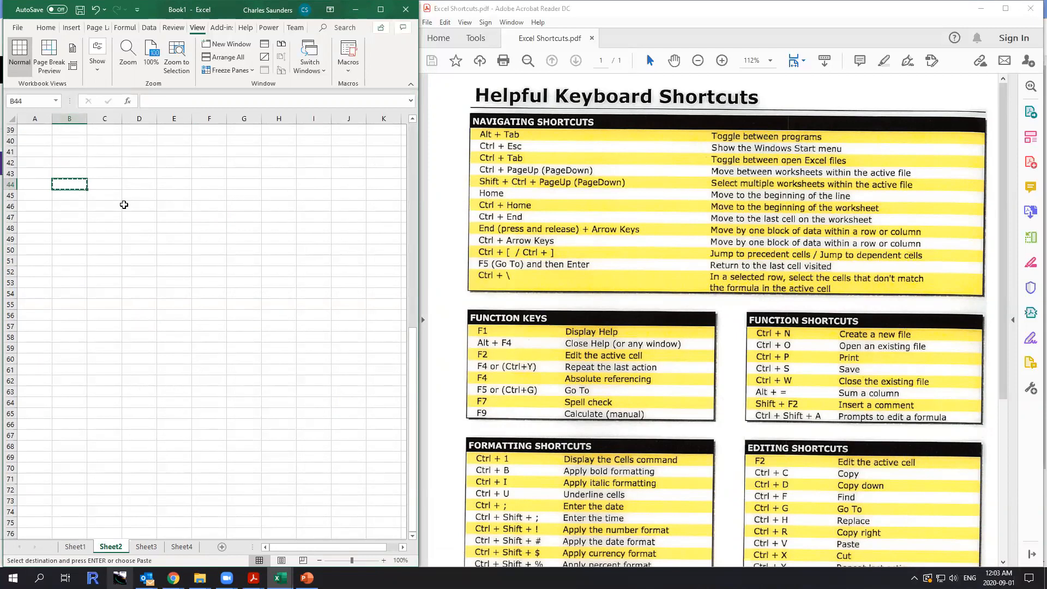
key(ctrl+Home)
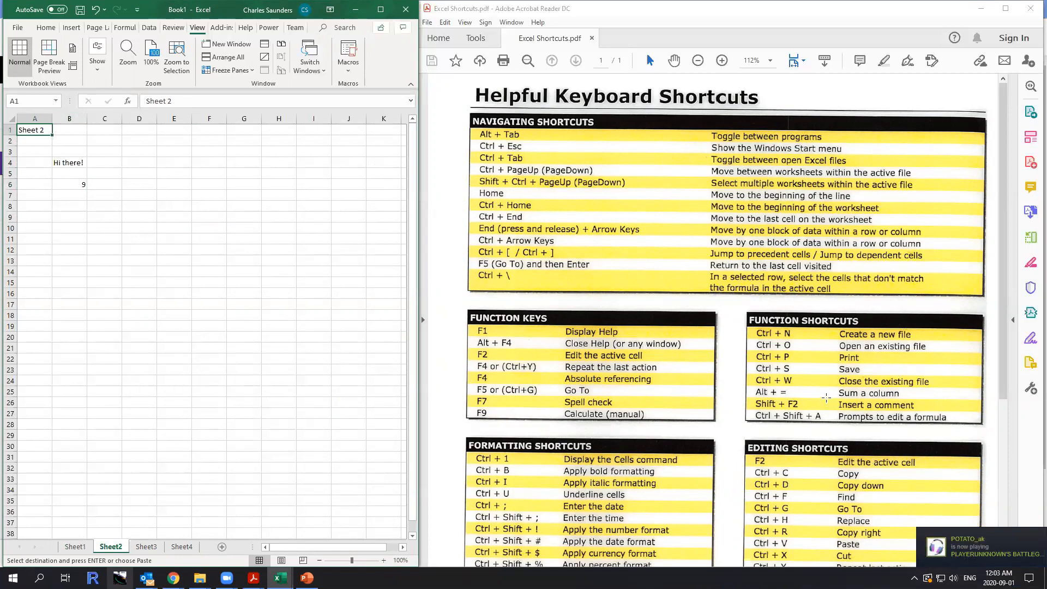
Make the "Sheet 2" text in cell A1 bold, italic and underlined.
scroll(683, 385, down, 3)
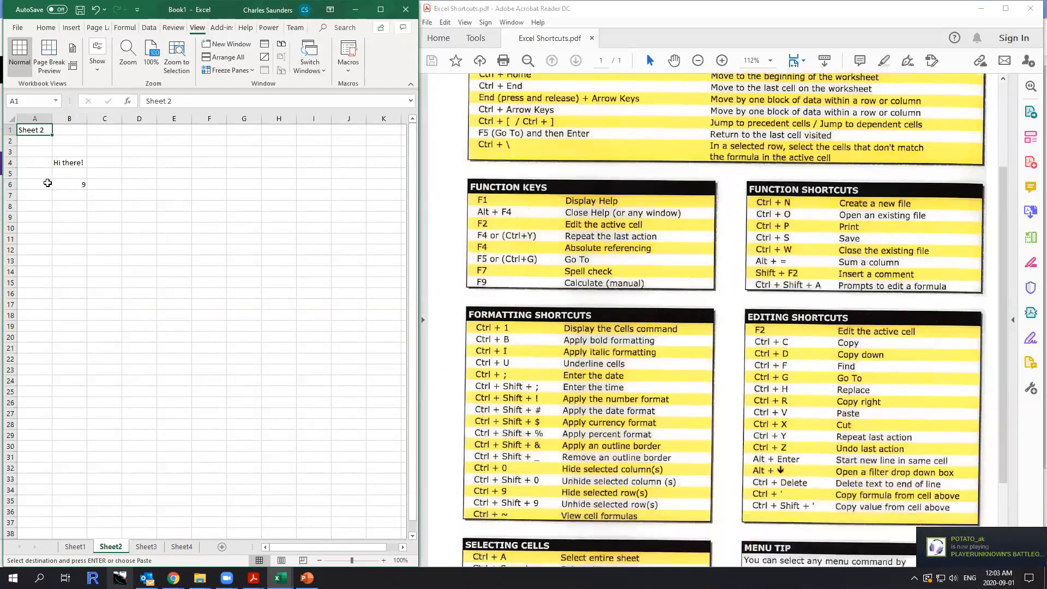
key(Escape)
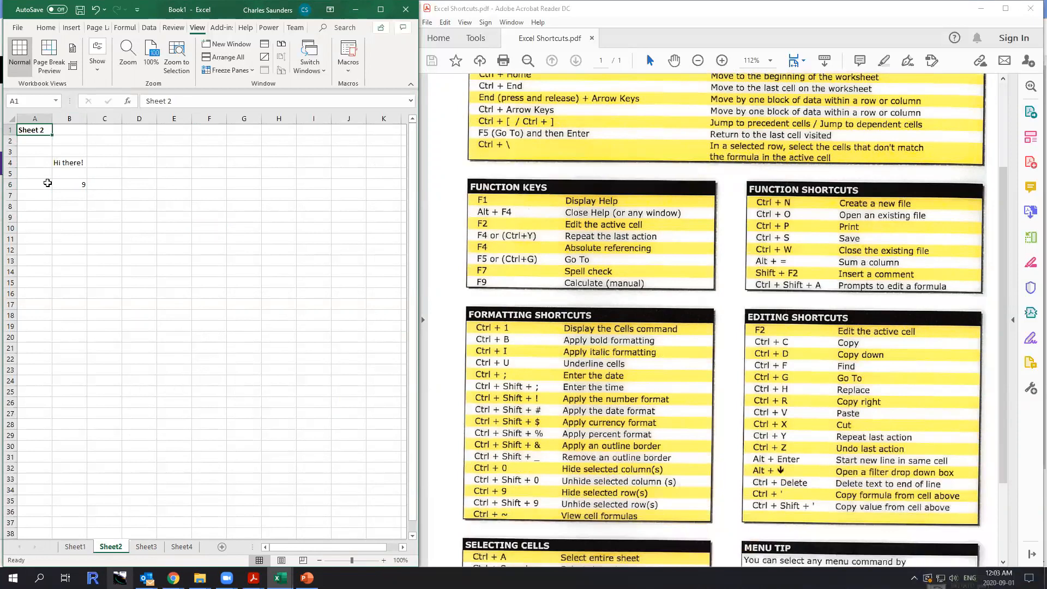
key(ctrl+i)
key(ctrl+u)
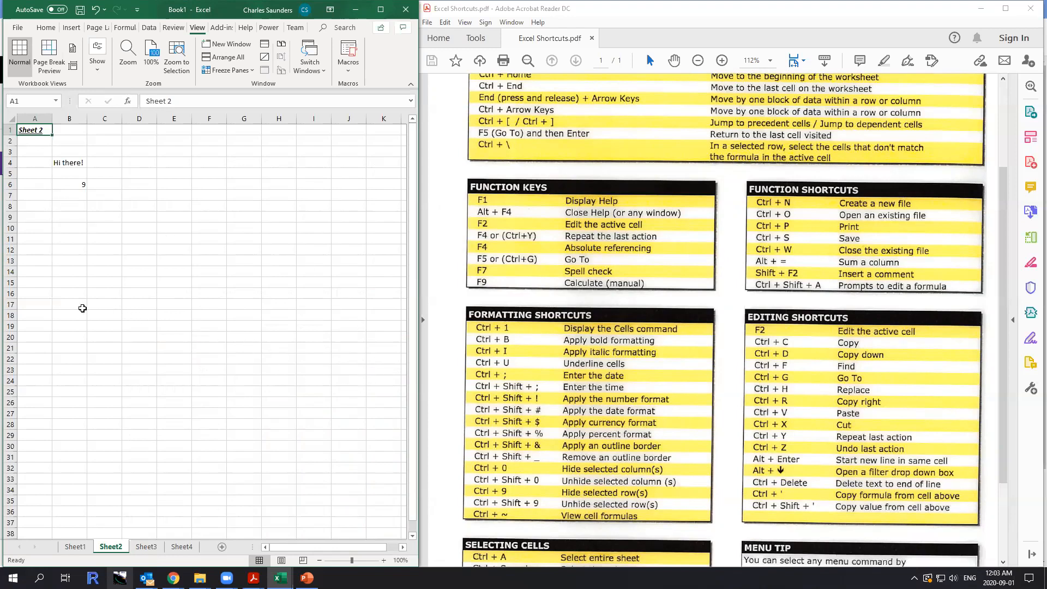
Insert the current date in cell A8 and the current time in cell A9 of Sheet2.
click(41, 207)
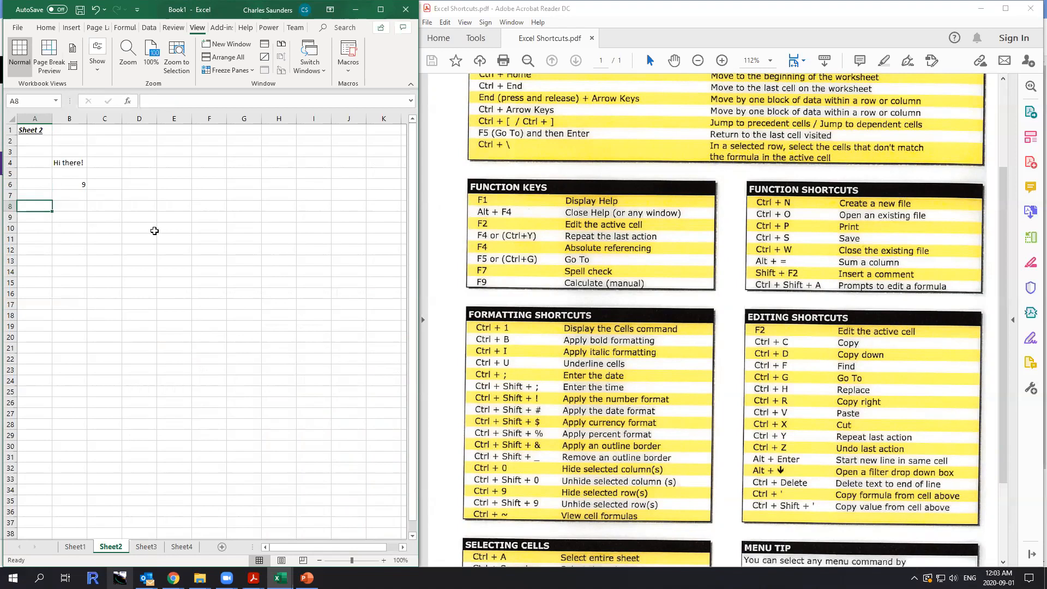
key(ctrl+semicolon)
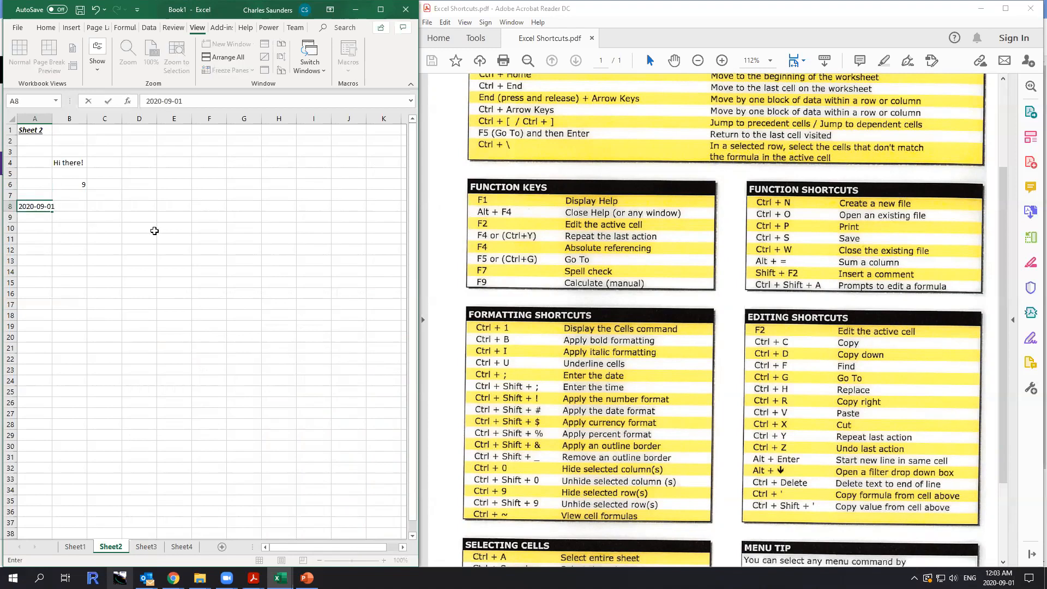
key(Return)
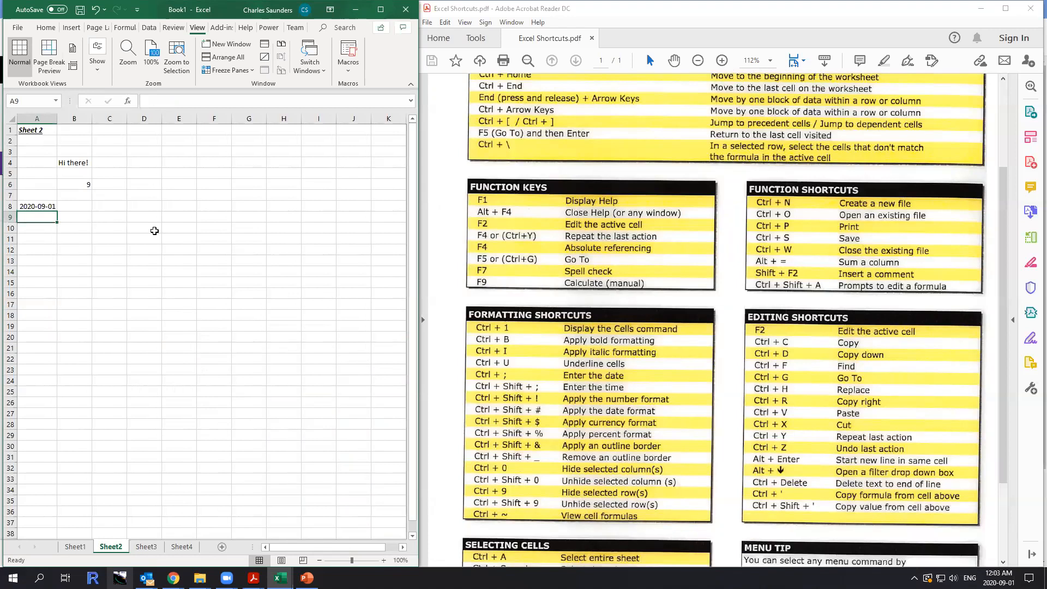
key(ctrl+shift+semicolon)
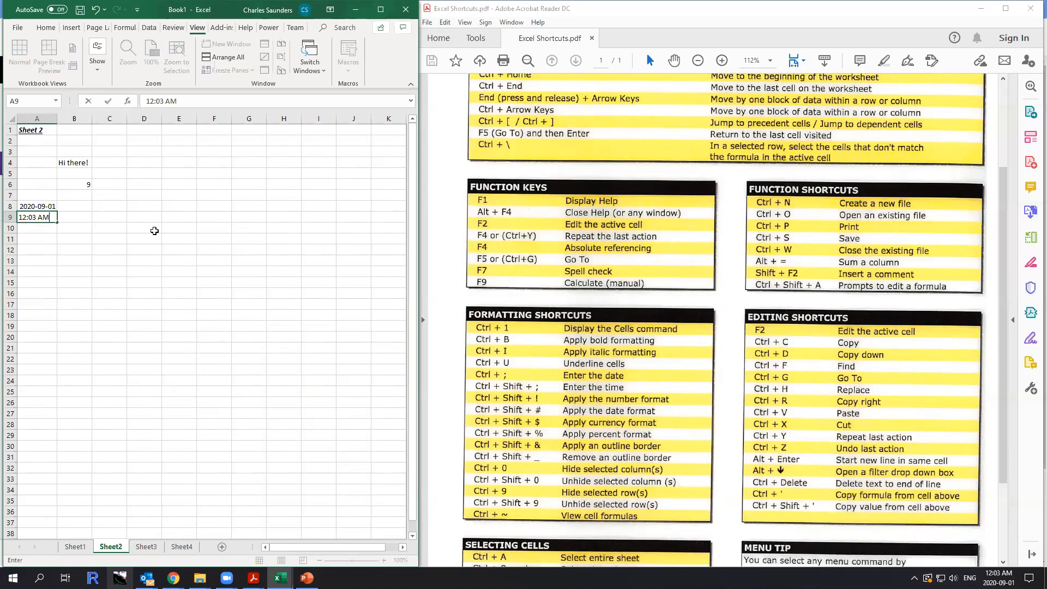
key(Return)
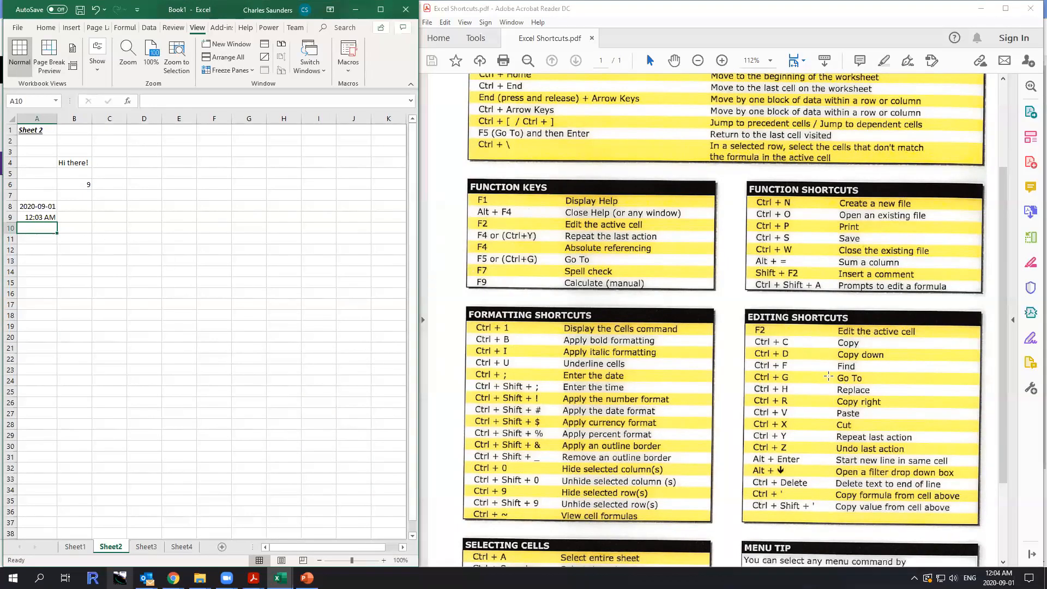
Go to cell D3 on Sheet2 with the Go To command.
key(ctrl+g)
text(d3)
key(Return)
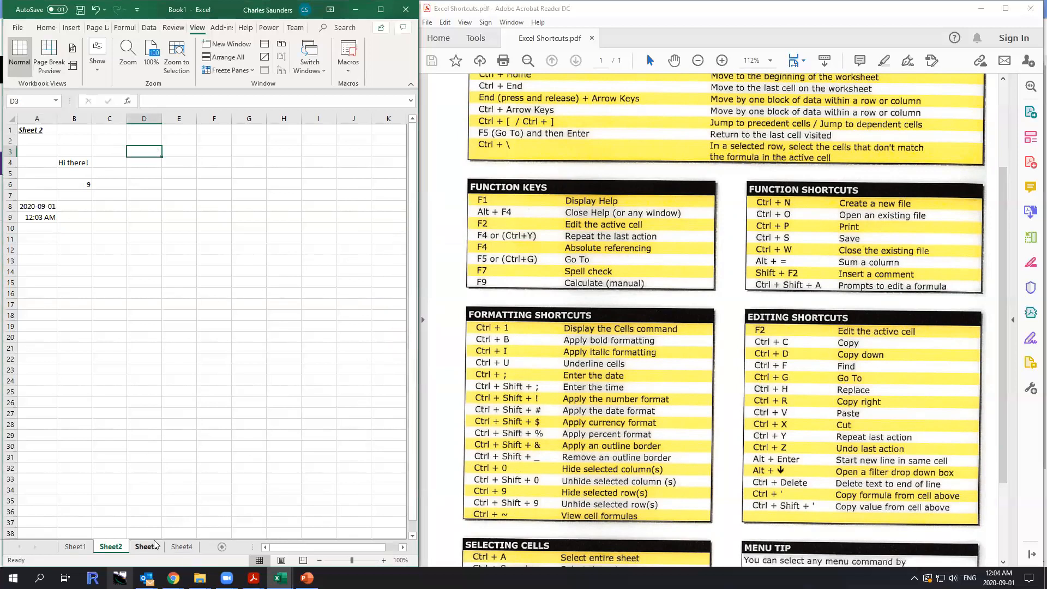
Jump from Sheet2 to cell D3 on Sheet1 with the Go To command, correcting the sheet reference.
key(ctrl+g)
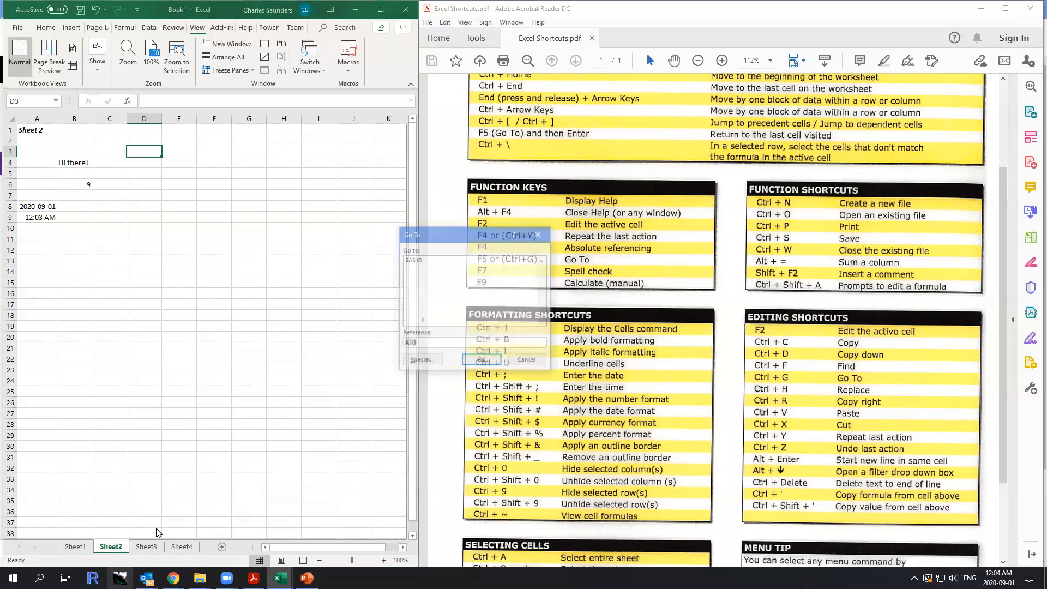
text(shke)
key(BackSpace)
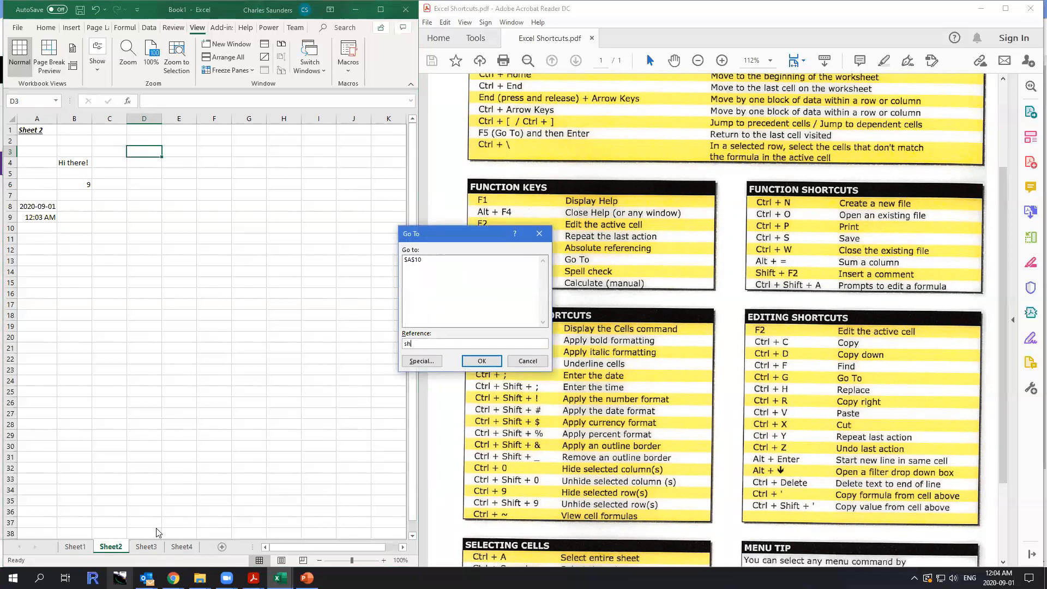
text('sheet 1)
key(BackSpace)
key(BackSpace)
text(1'!d3)
key(Return)
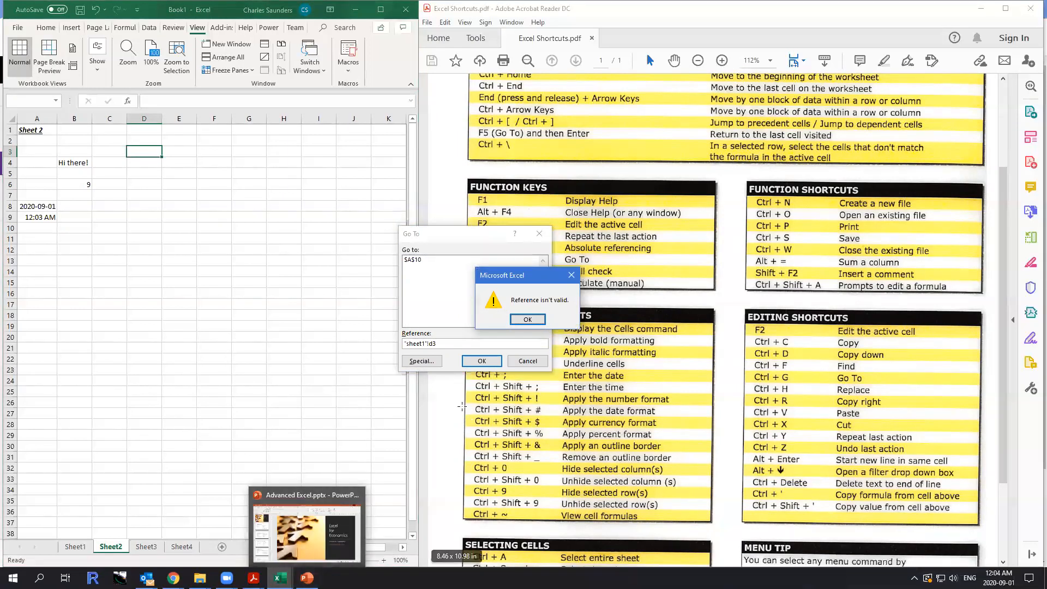
click(527, 320)
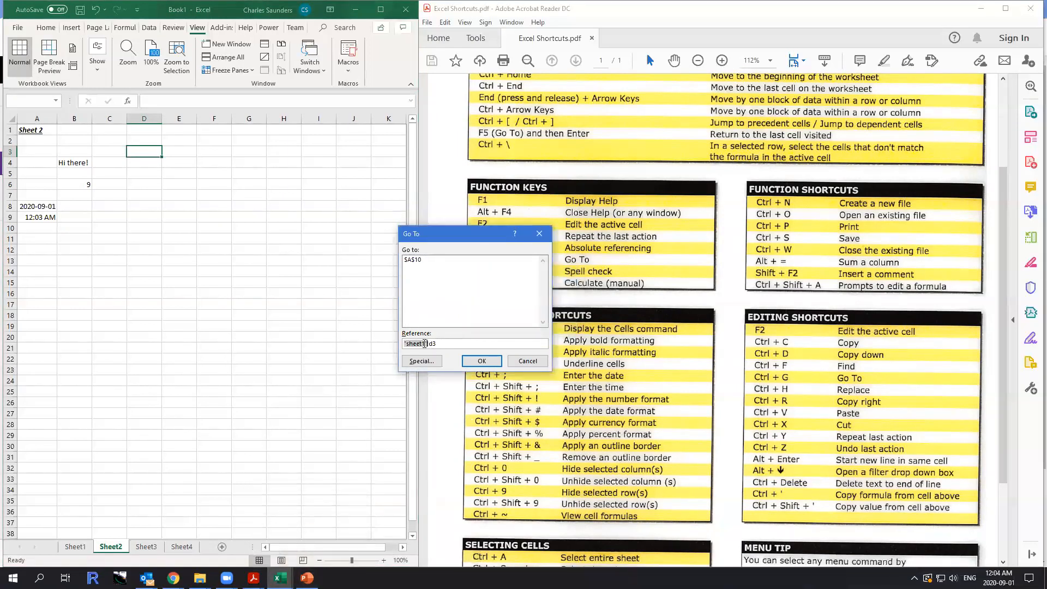
click(426, 344)
key(Return)
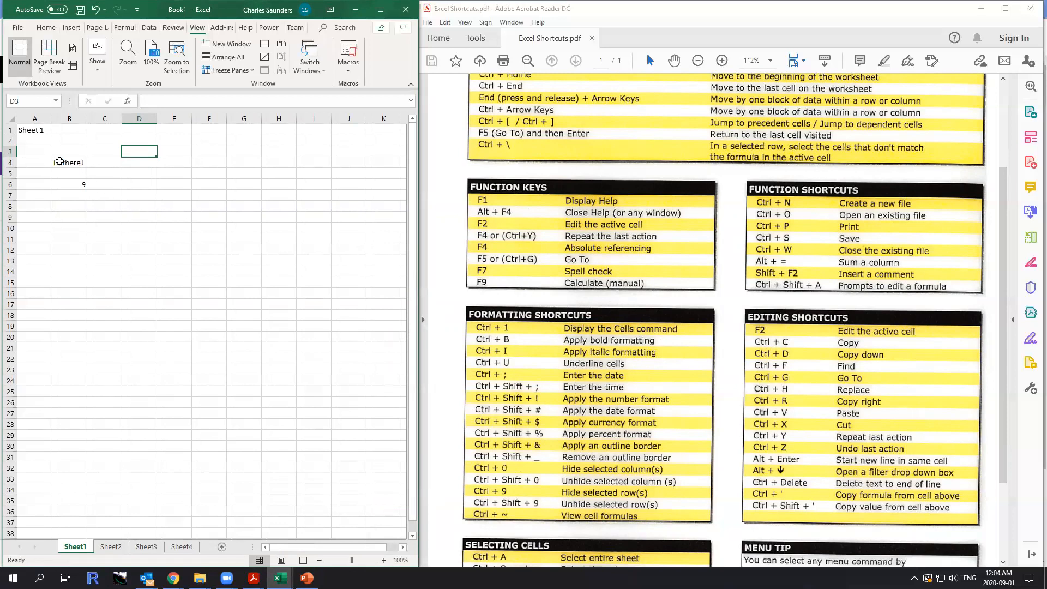
Replace "Hi" with "Hello" in cell B4 of Sheet1 using Find and Replace.
key(ctrl+h)
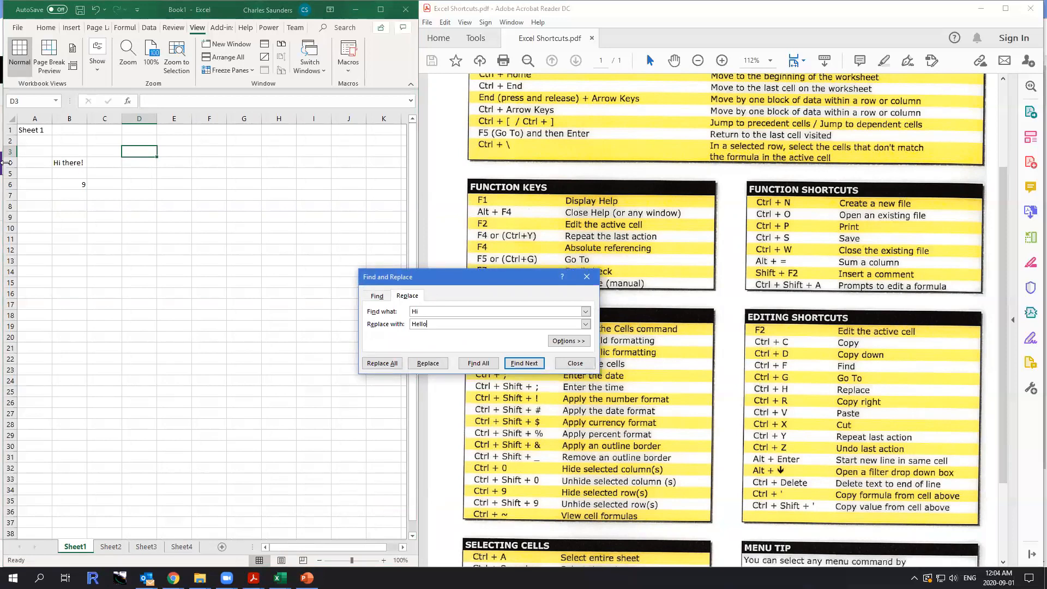
key(Return)
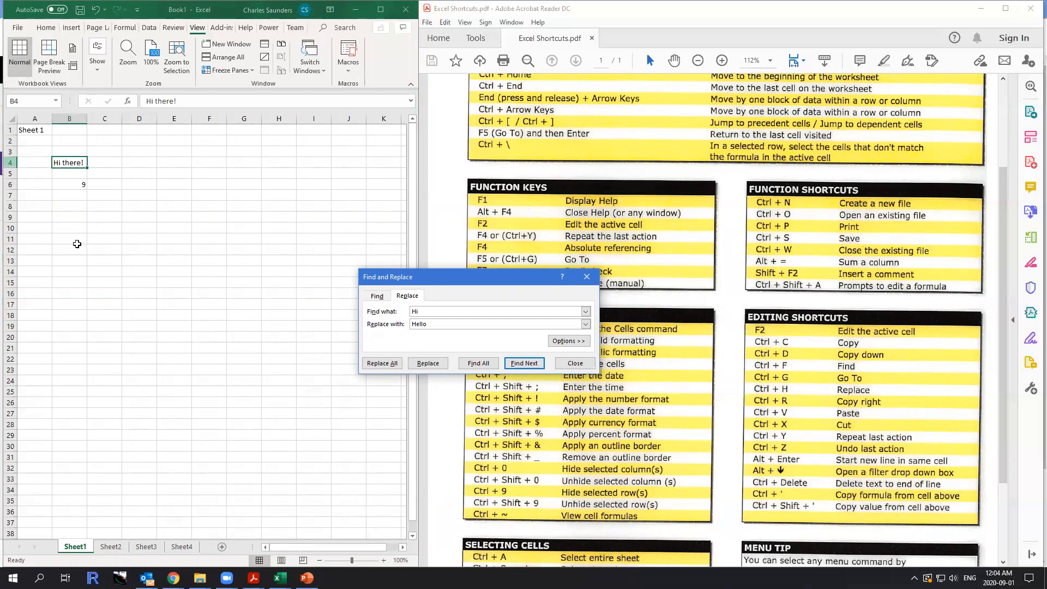
click(428, 362)
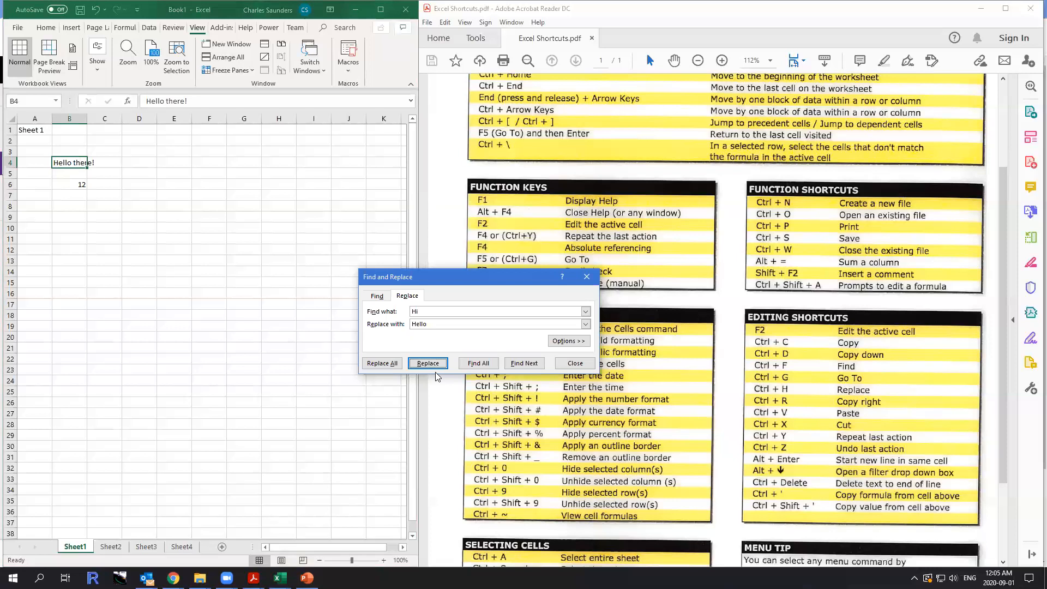
Search only the range A1:E2 for "Hello", with "Yo" as the replacement text, and close Find and Replace.
click(70, 217)
drag(30, 133, 162, 141)
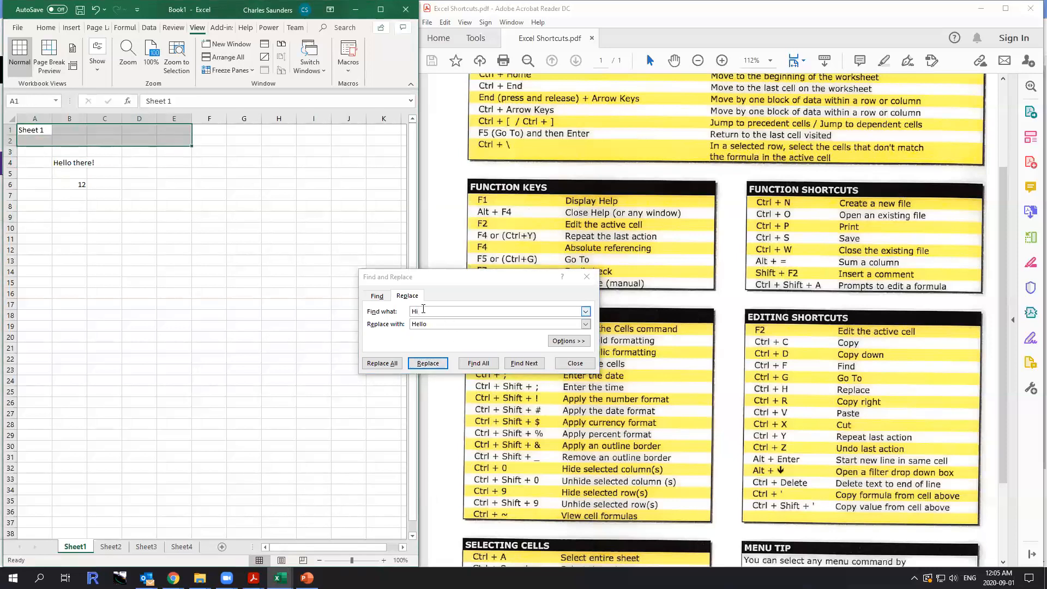
click(424, 310)
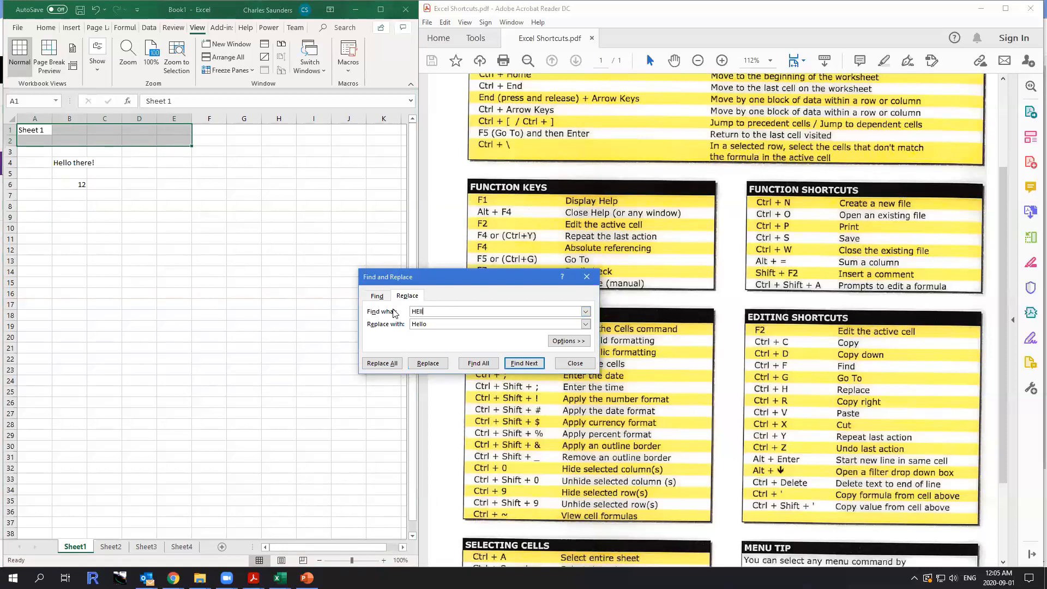
text(Hello)
key(Tab)
text(Y)
click(527, 365)
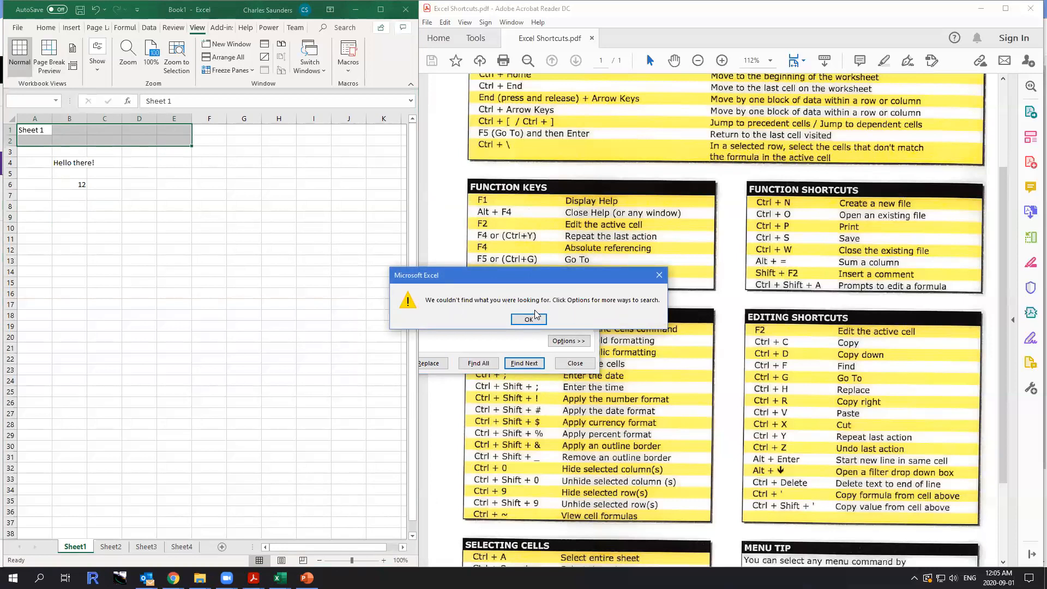
click(537, 323)
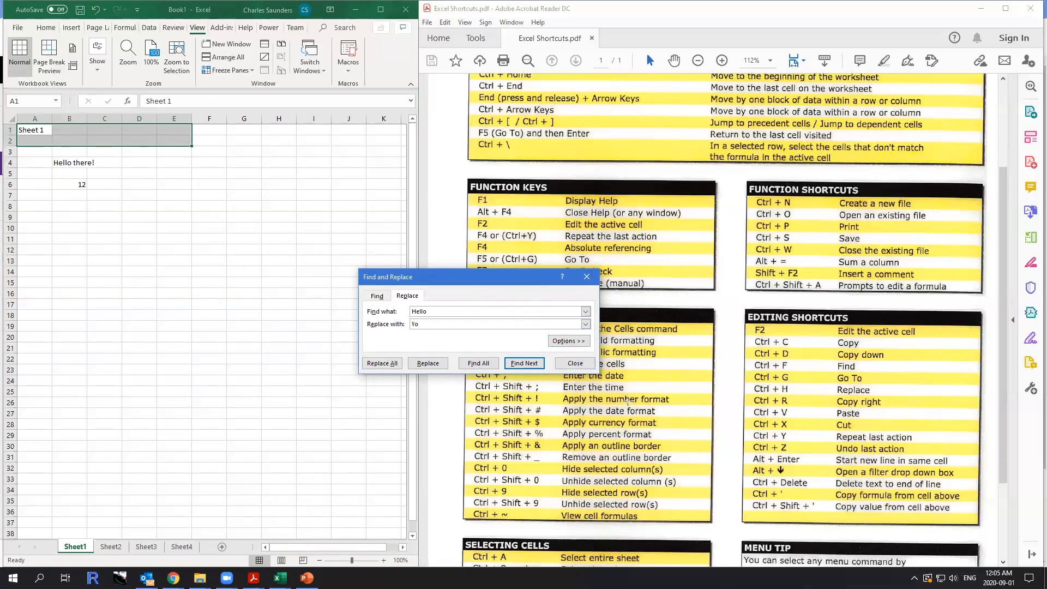
click(575, 363)
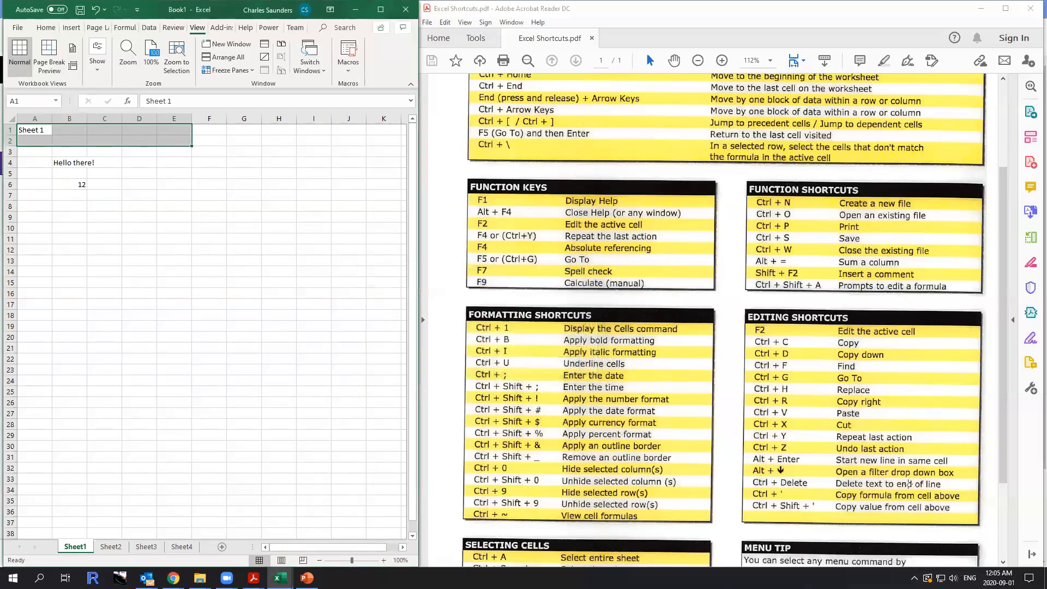
Select all of column B starting from cell B4, and return the selection to B4 alone.
scroll(832, 460, down, 4)
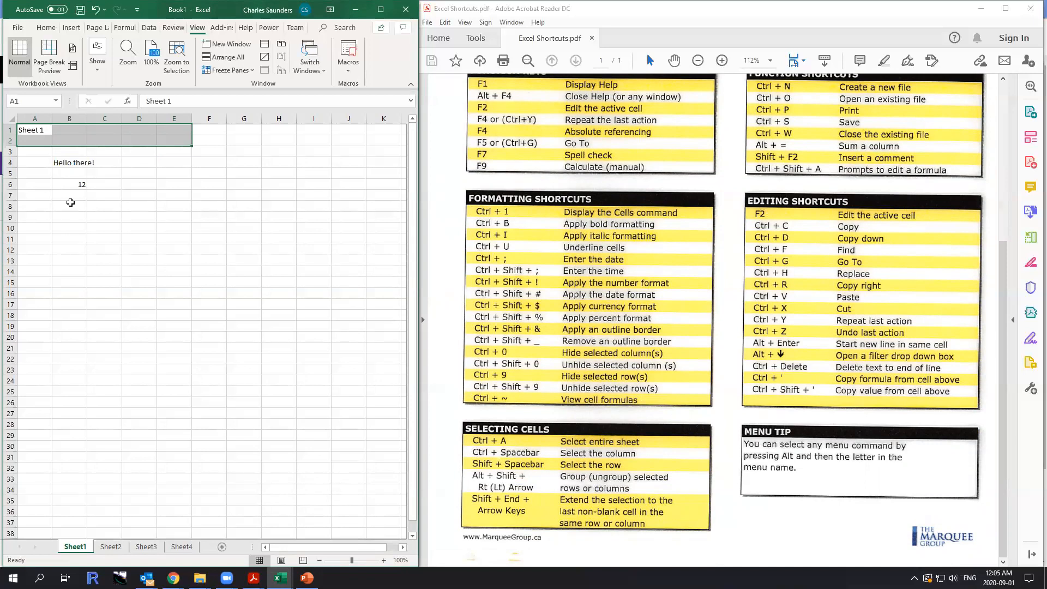
click(89, 142)
click(72, 163)
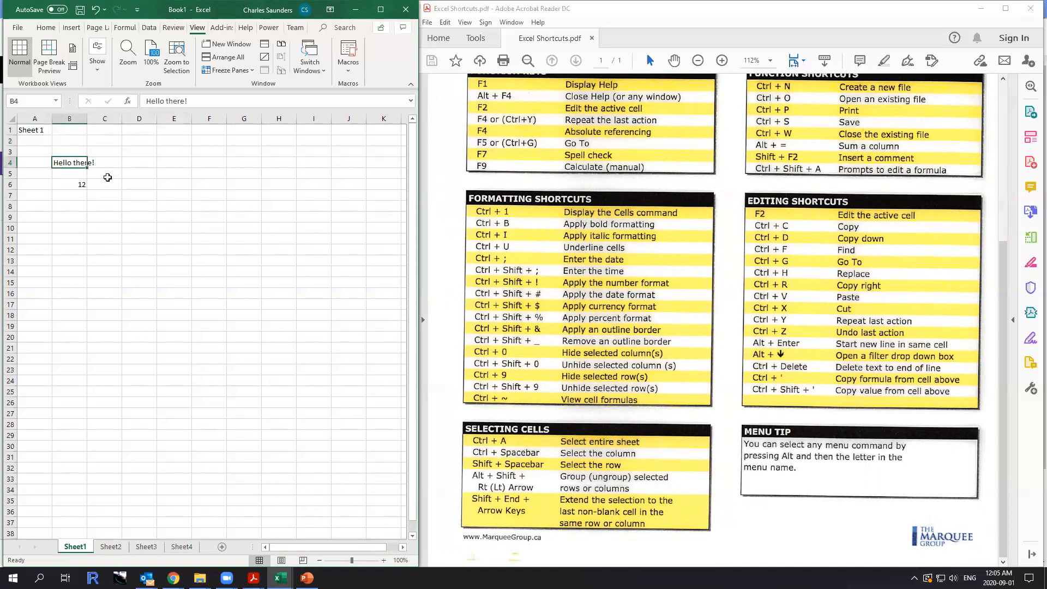
key(ctrl+space)
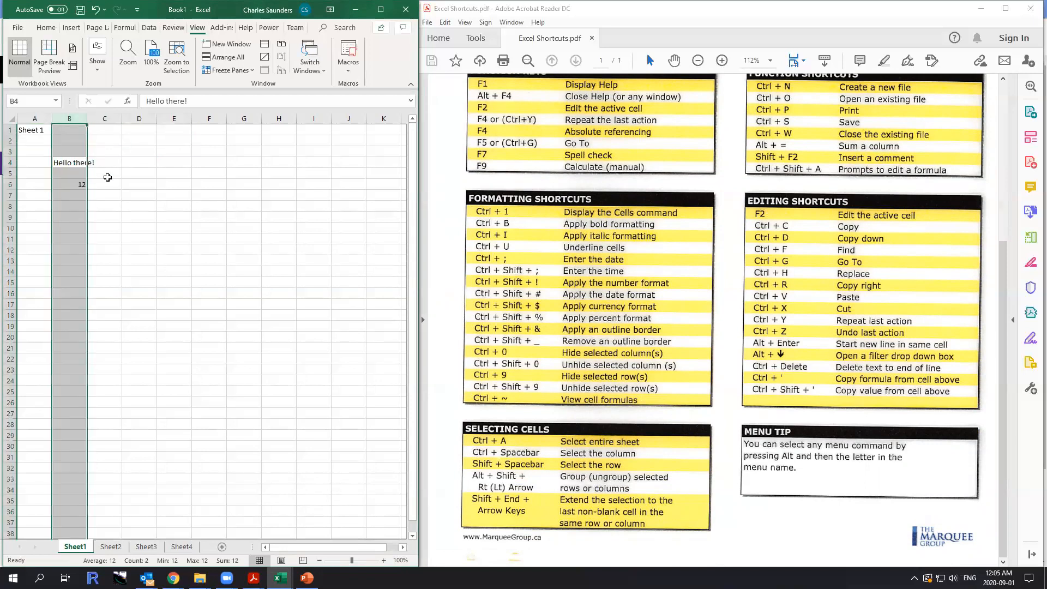
key(Left)
key(Right)
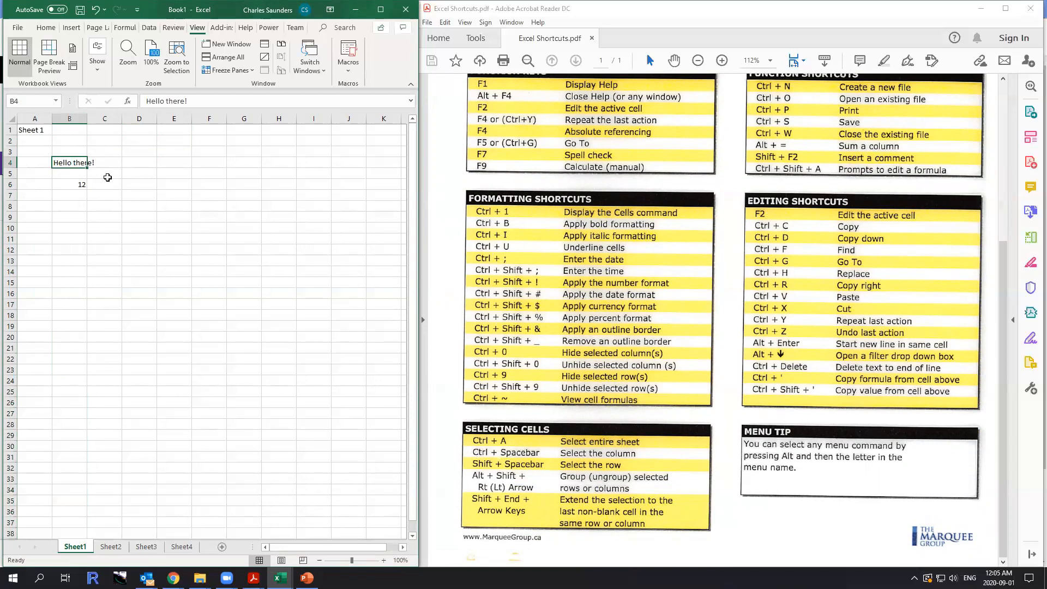
Select the entire row 4 and fill it with yellow.
key(shift+space)
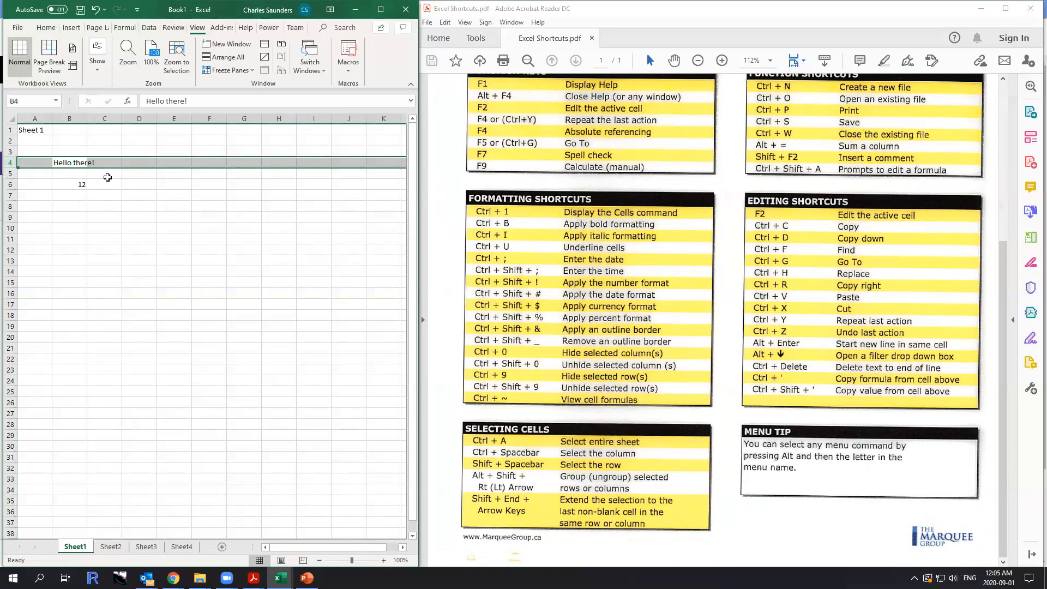
click(46, 27)
click(91, 69)
drag(107, 228, 107, 217)
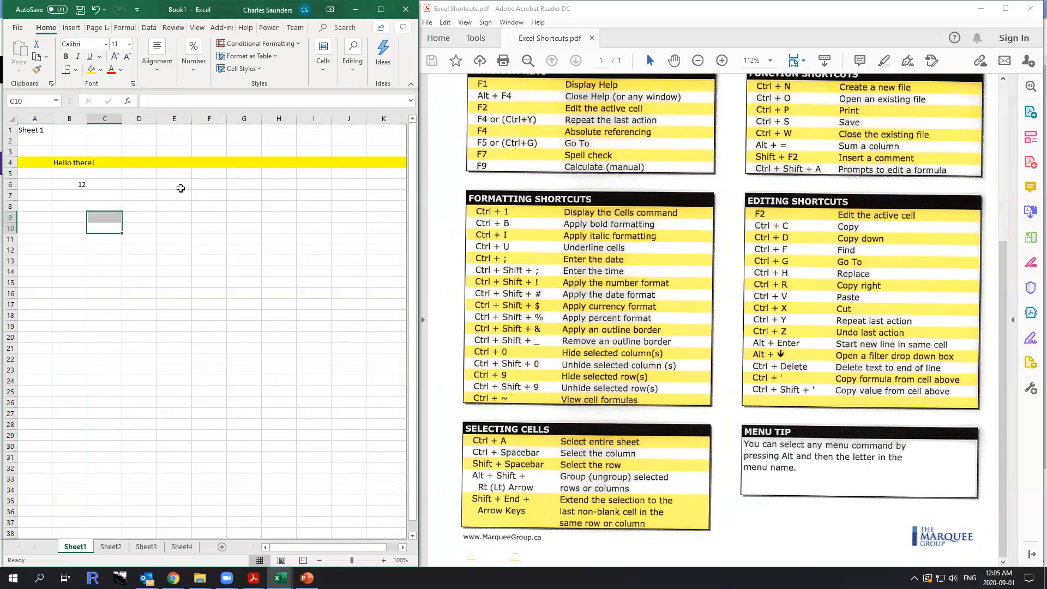
Fill the range B5:C7 with light orange.
click(72, 175)
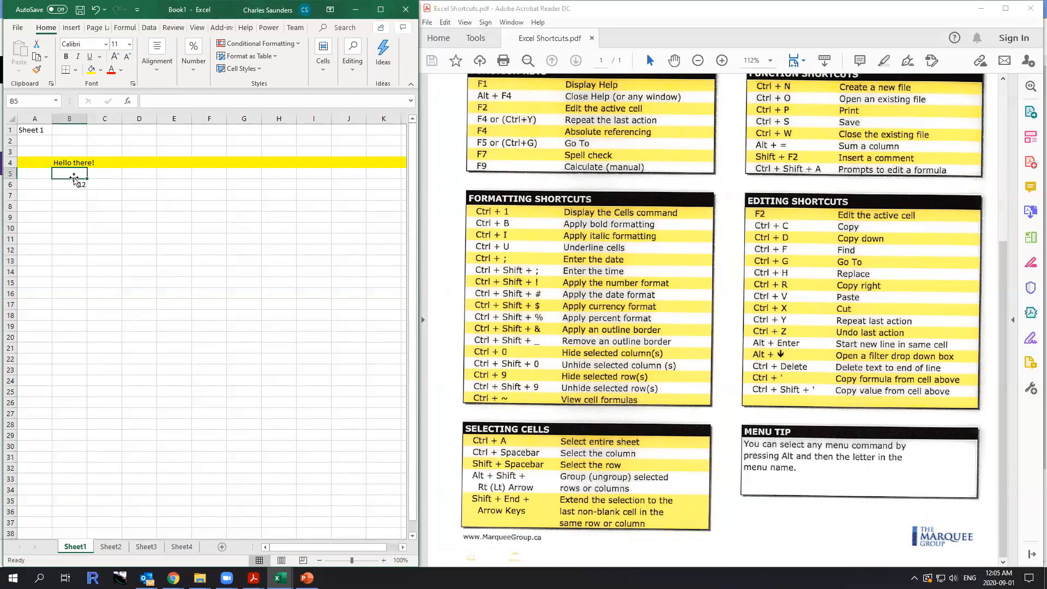
drag(77, 182, 106, 195)
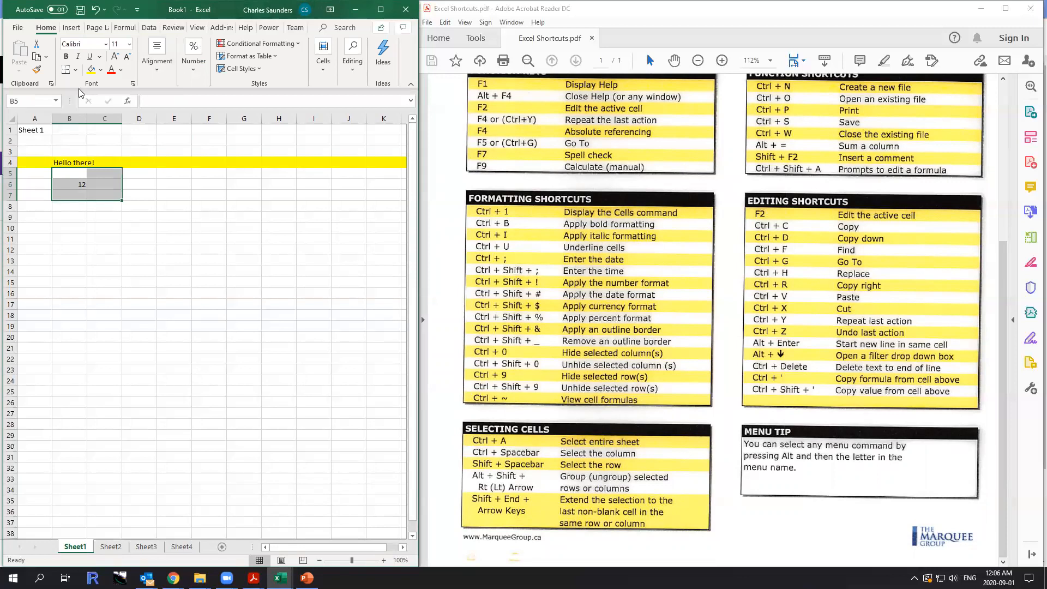
click(100, 70)
click(137, 119)
click(106, 218)
Extend the selection from cell B5 back to A1 and fill that range with light green.
click(71, 172)
key(ctrl+shift+Home)
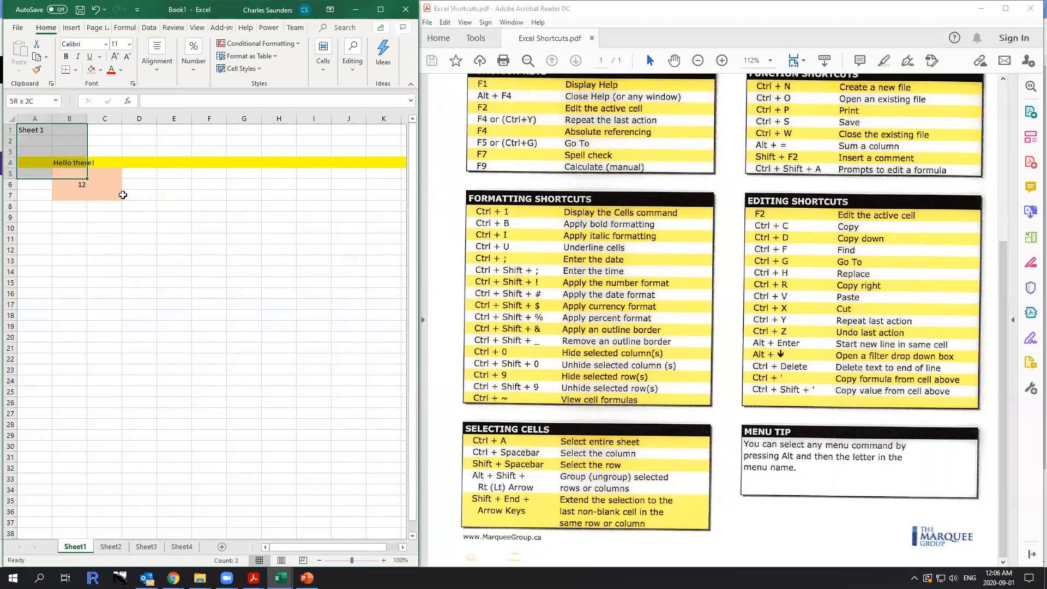
click(100, 74)
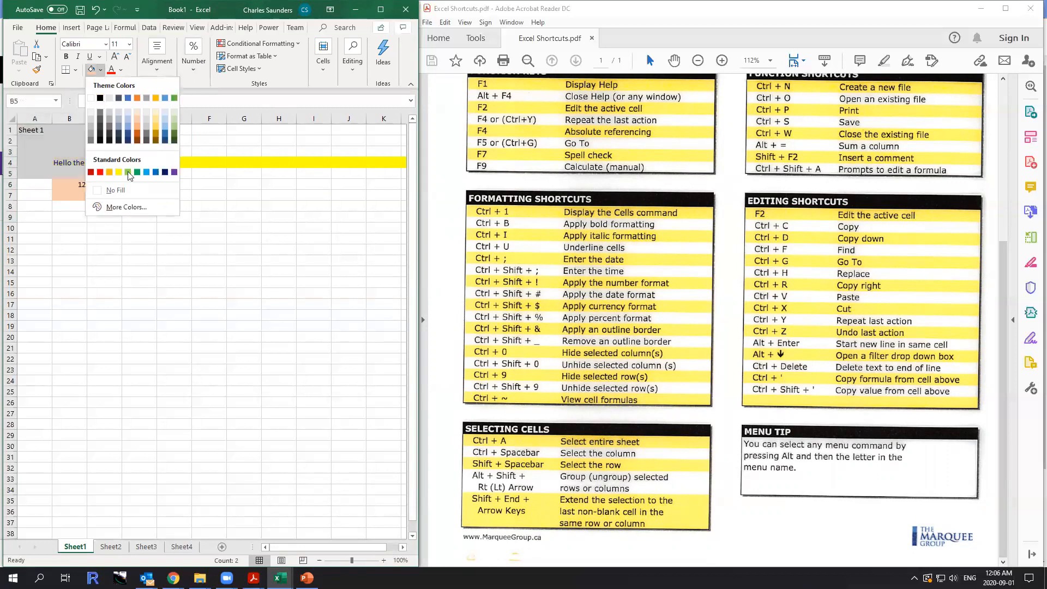
click(174, 126)
click(112, 257)
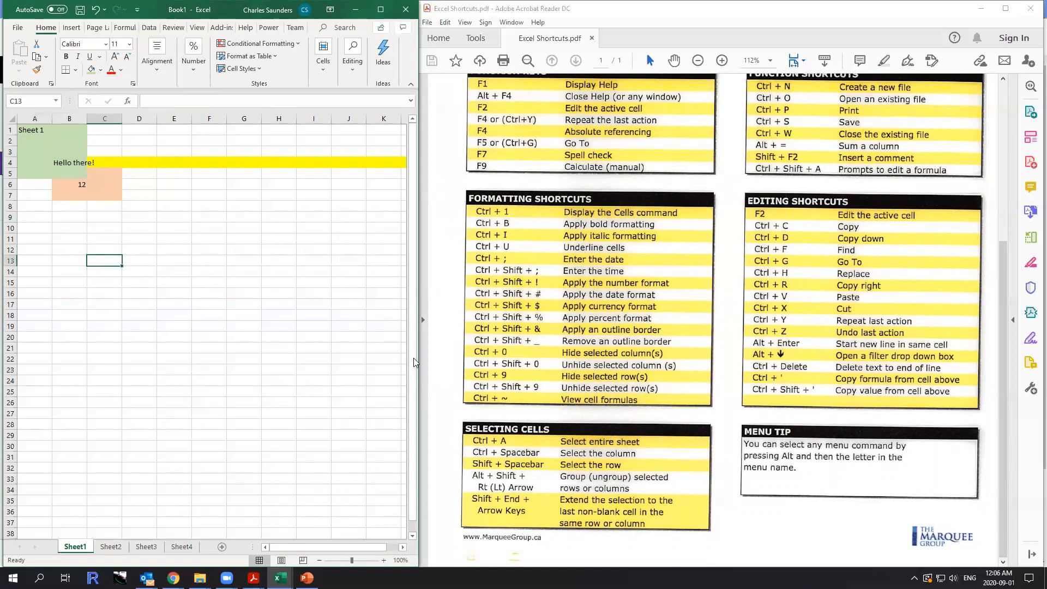
Maximize the workbook window and select cell D11 on Sheet1.
click(380, 11)
click(173, 272)
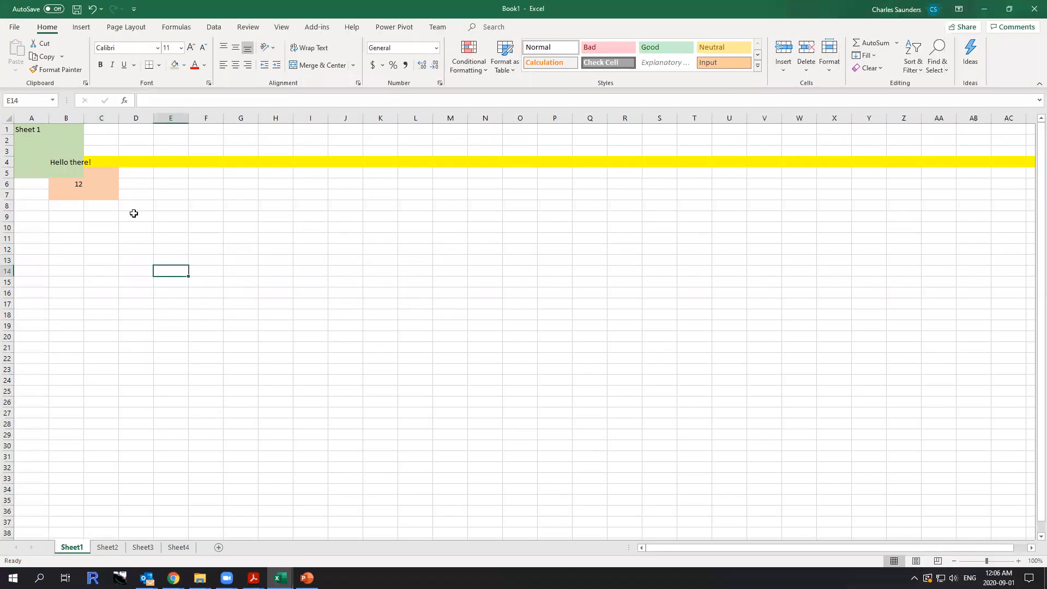
click(127, 237)
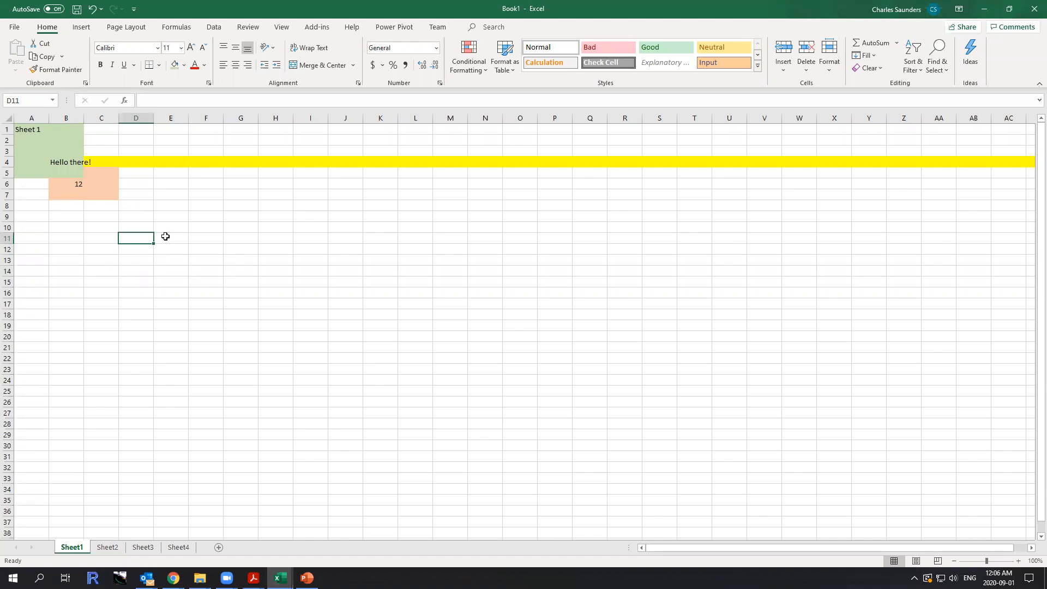
Insert a folded-corner rectangle below the data on Sheet1 and enlarge it to about 18.4 cm wide and 7.7 cm high.
key(alt)
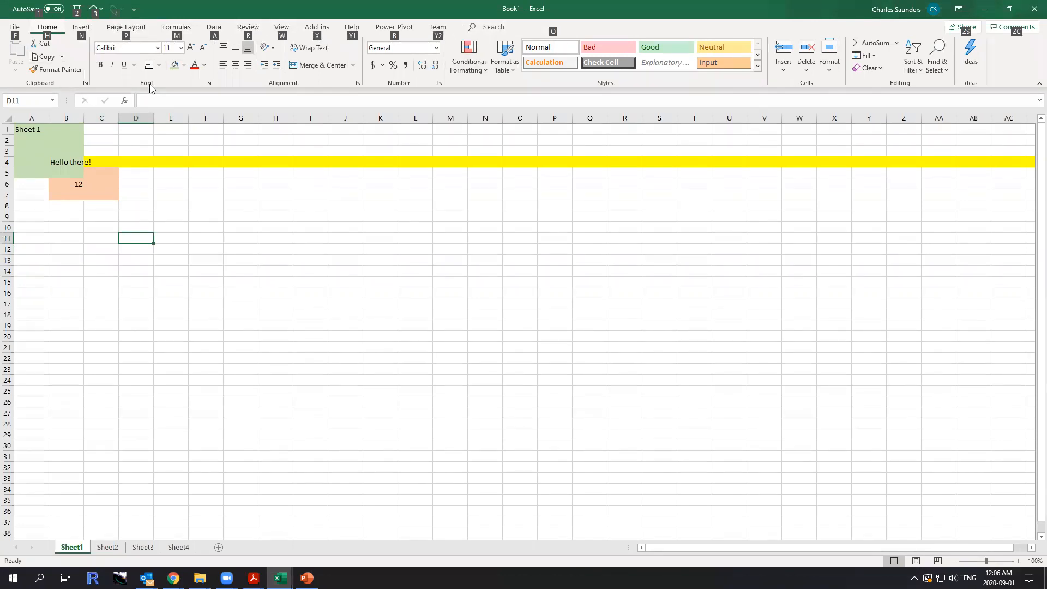
key(n)
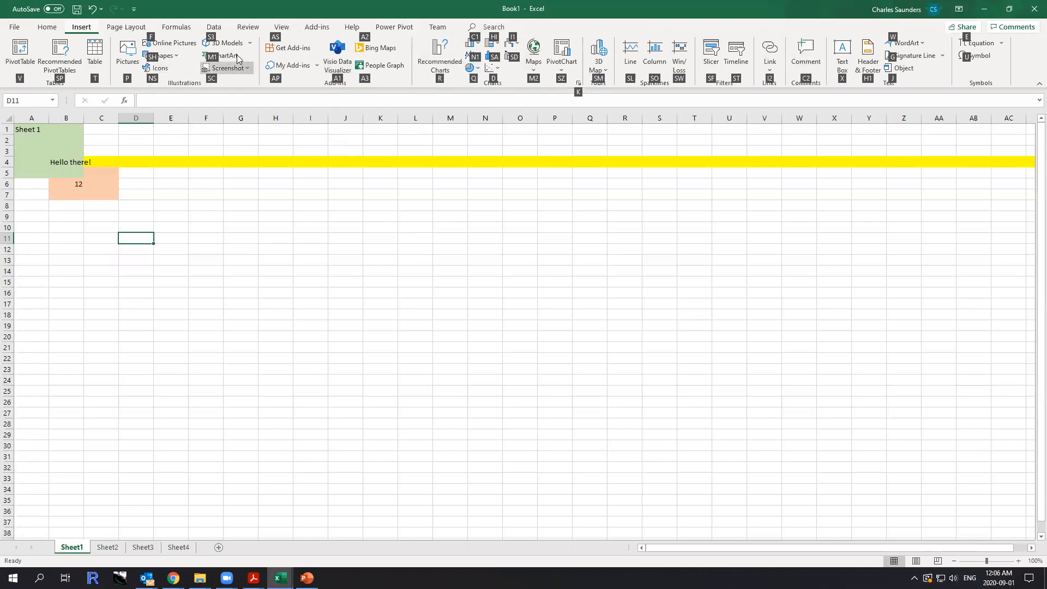
click(157, 62)
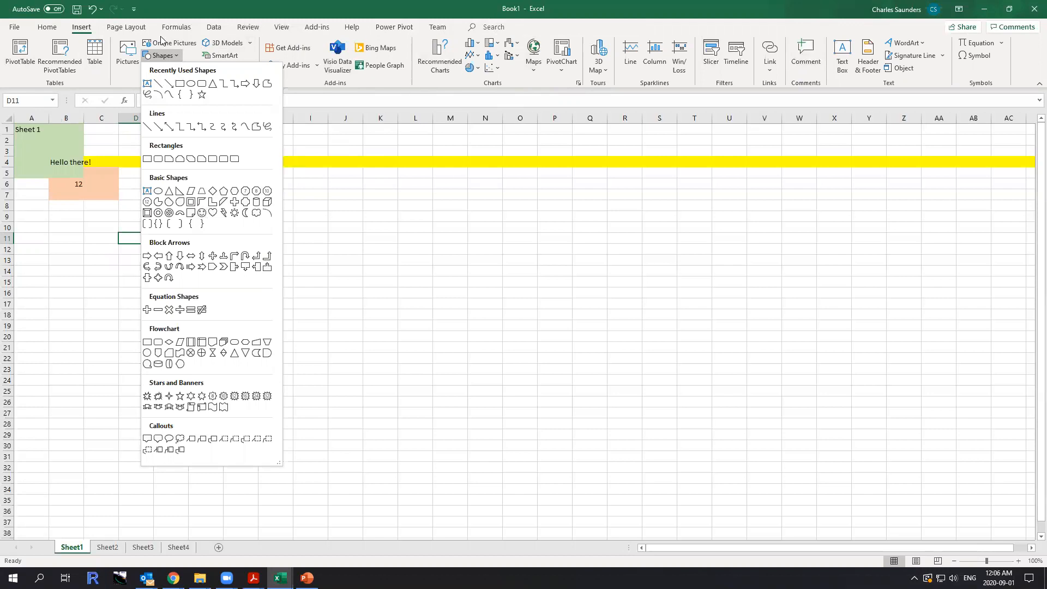
click(195, 214)
click(130, 260)
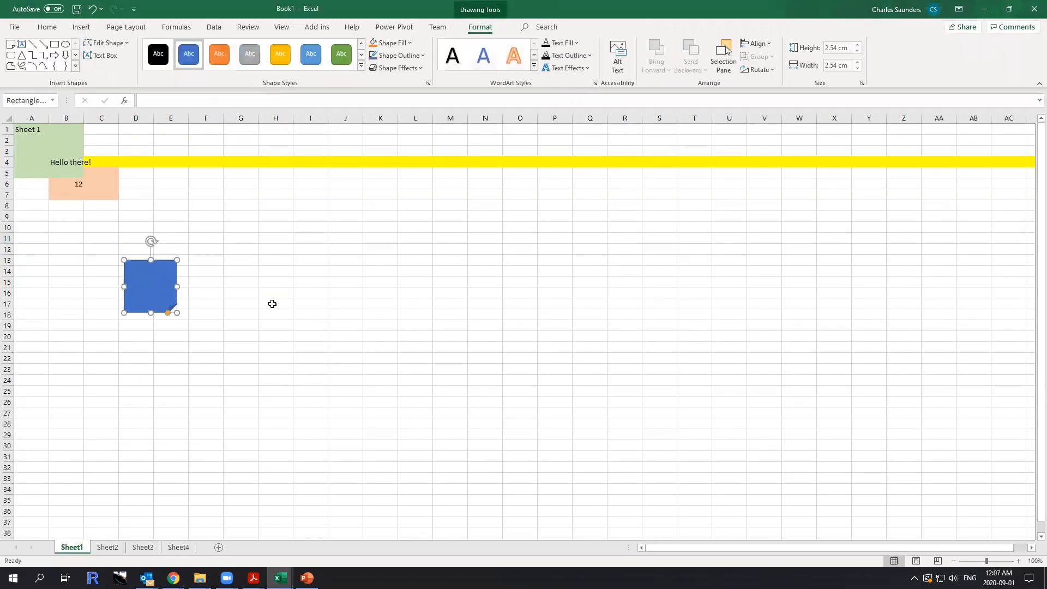
drag(176, 311, 502, 418)
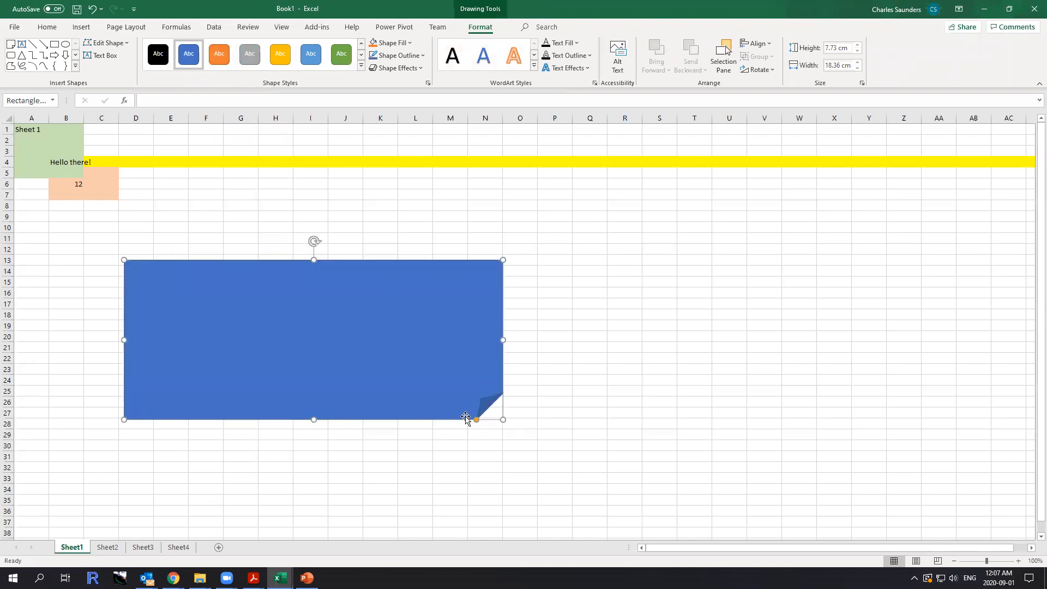
Try the solid gold and light blue styles on the folded-corner shape and settle on the transparent gray style.
click(281, 54)
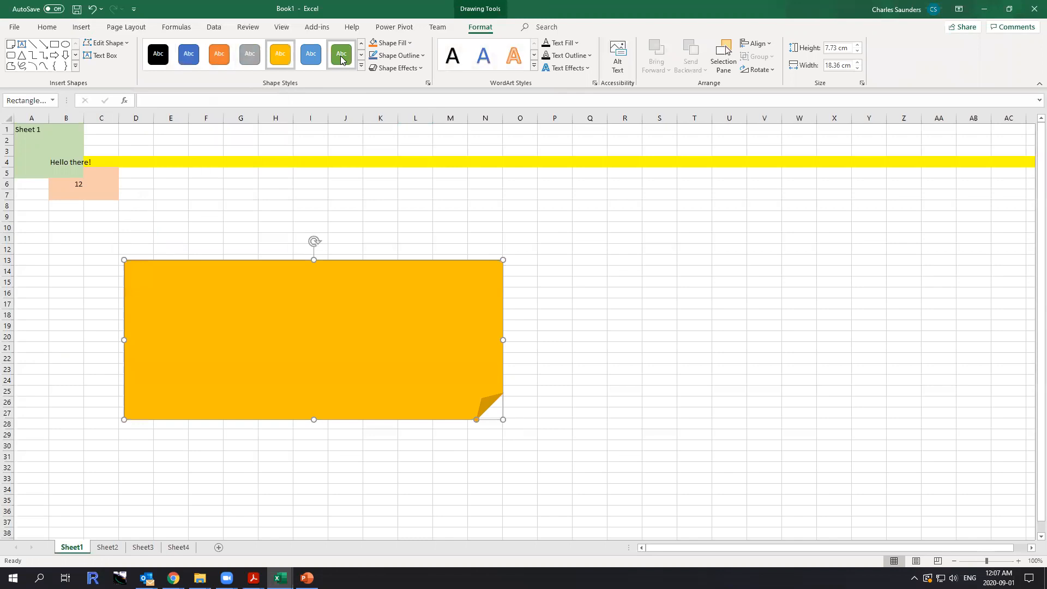
click(310, 54)
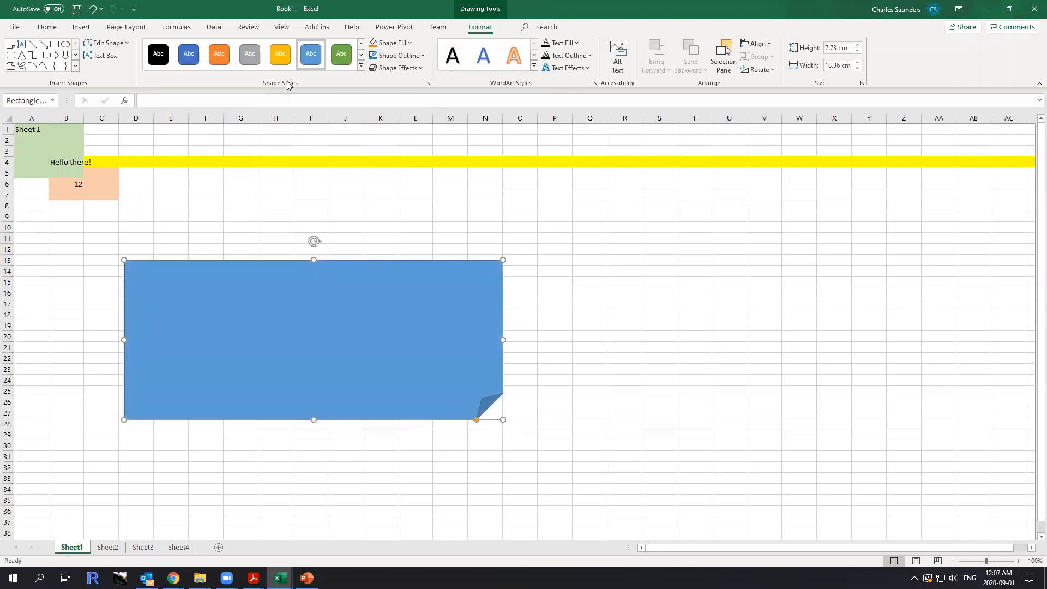
click(362, 55)
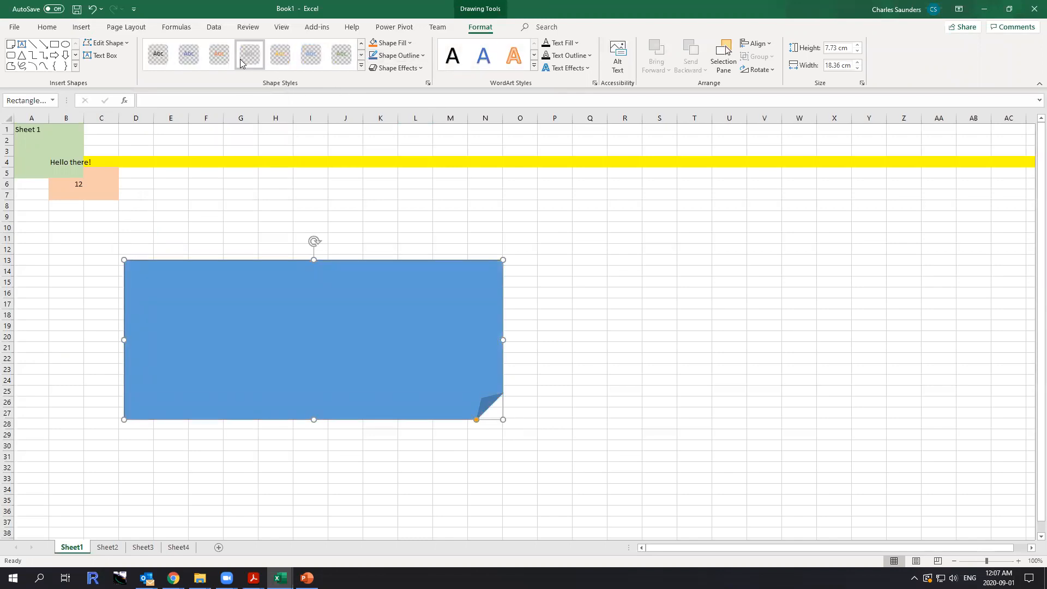
click(249, 55)
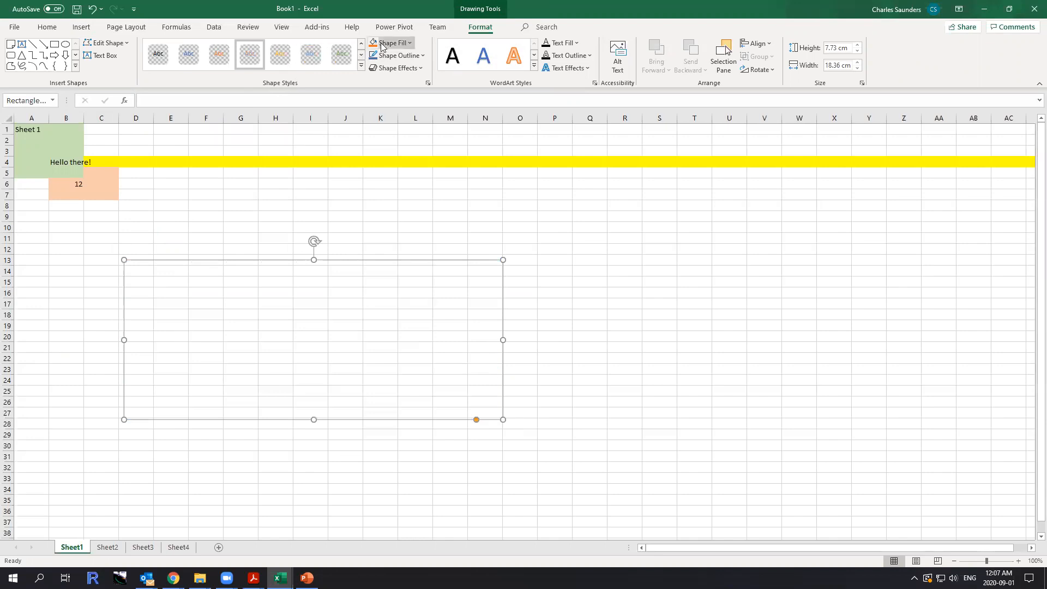
Apply the solid gray style to the folded-corner shape and deselect it by selecting cell R23.
click(249, 60)
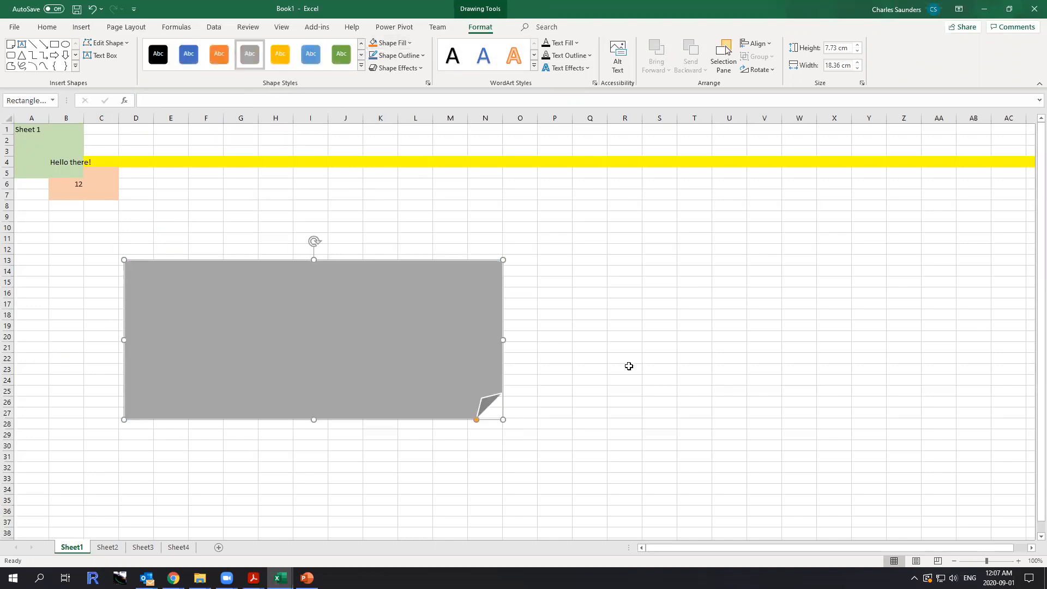
click(627, 365)
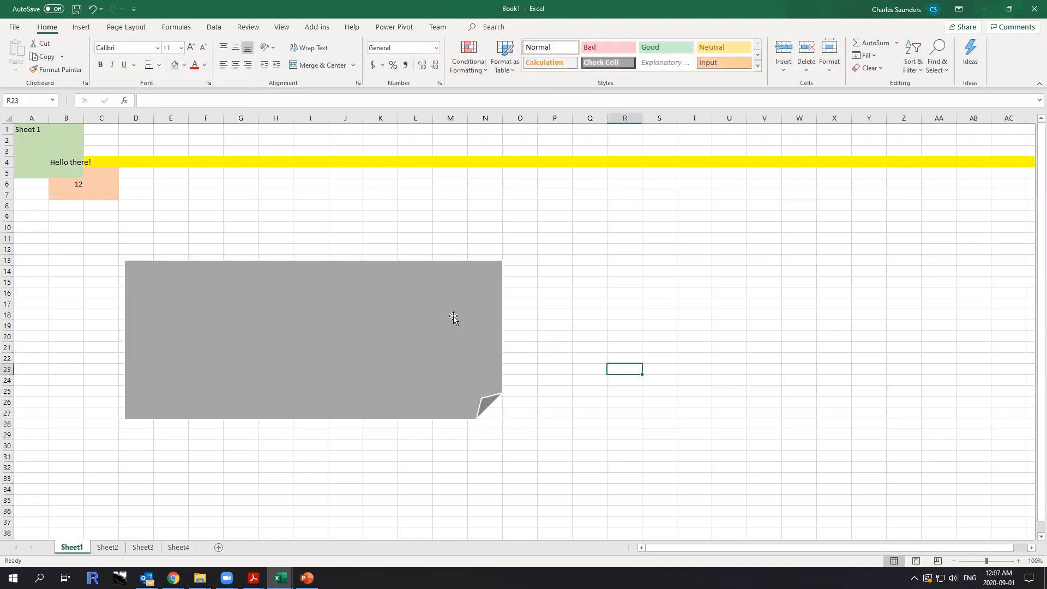
Look over the Formulas and Data commands, and display the keyboard access hints for the Home commands.
click(176, 27)
click(211, 28)
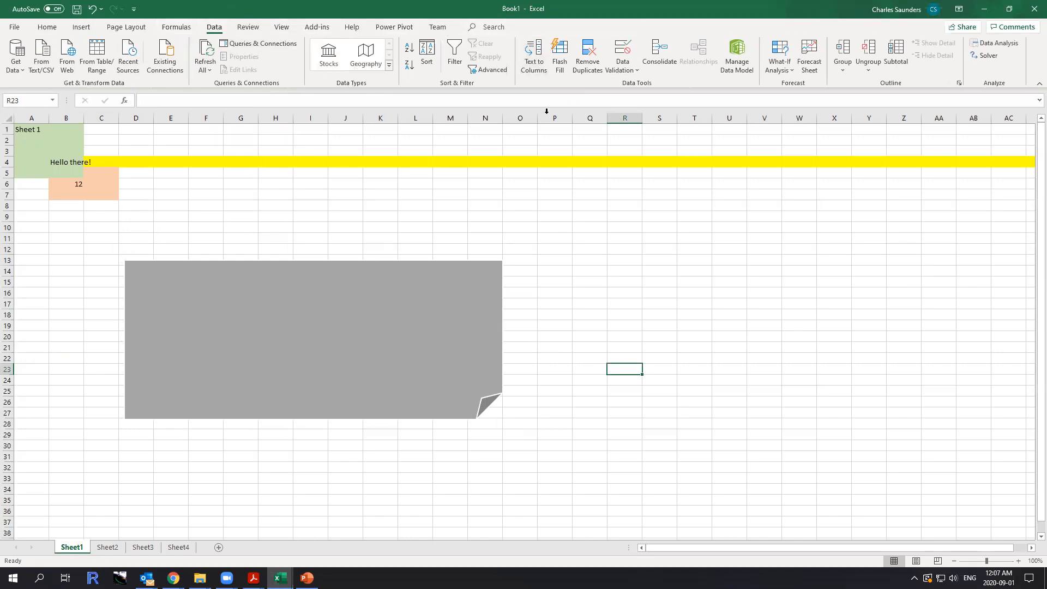
key(alt)
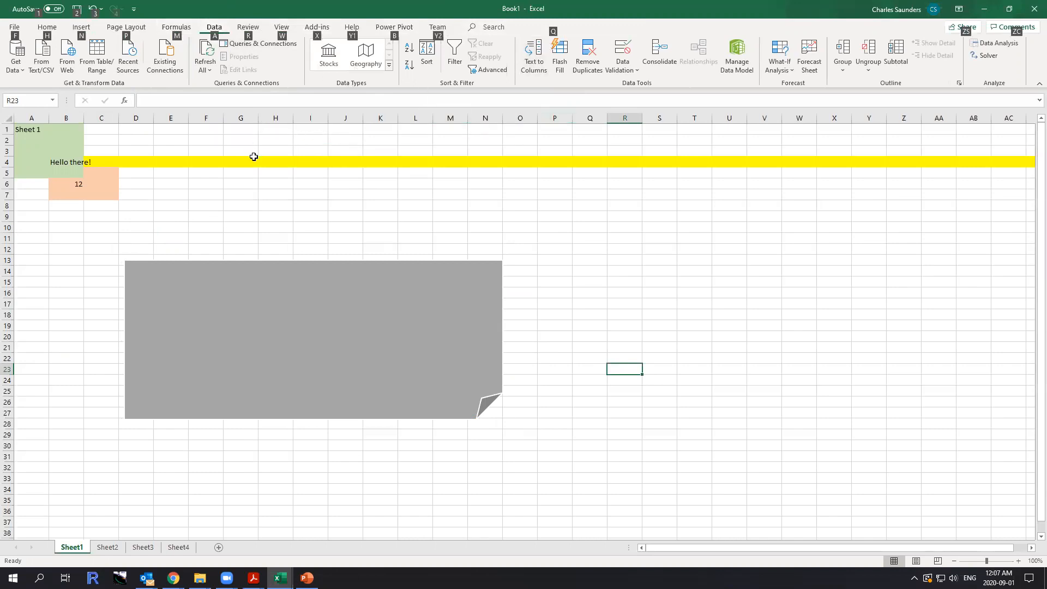
key(h)
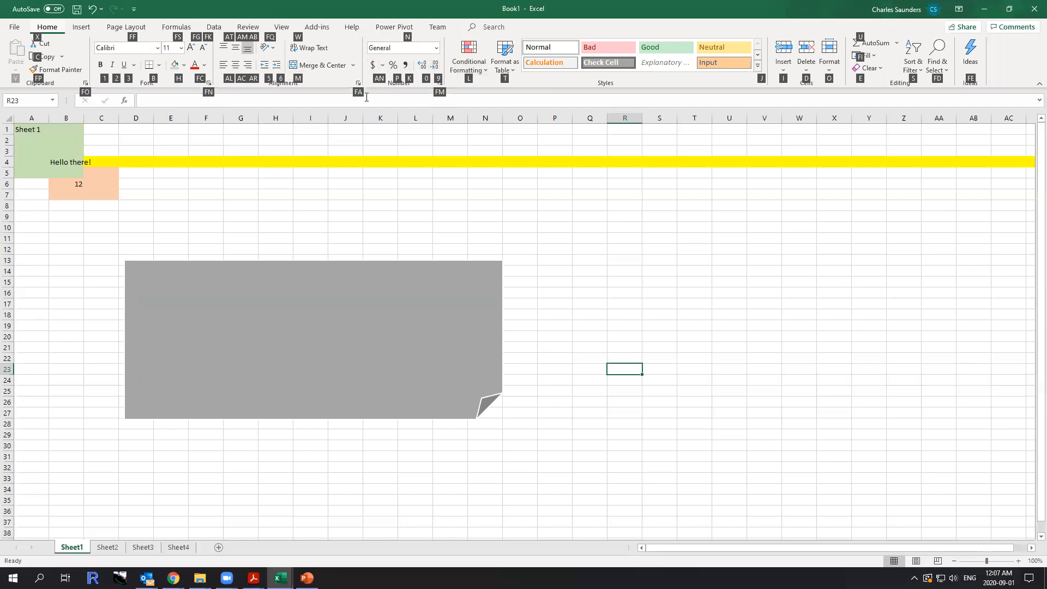
key(alt)
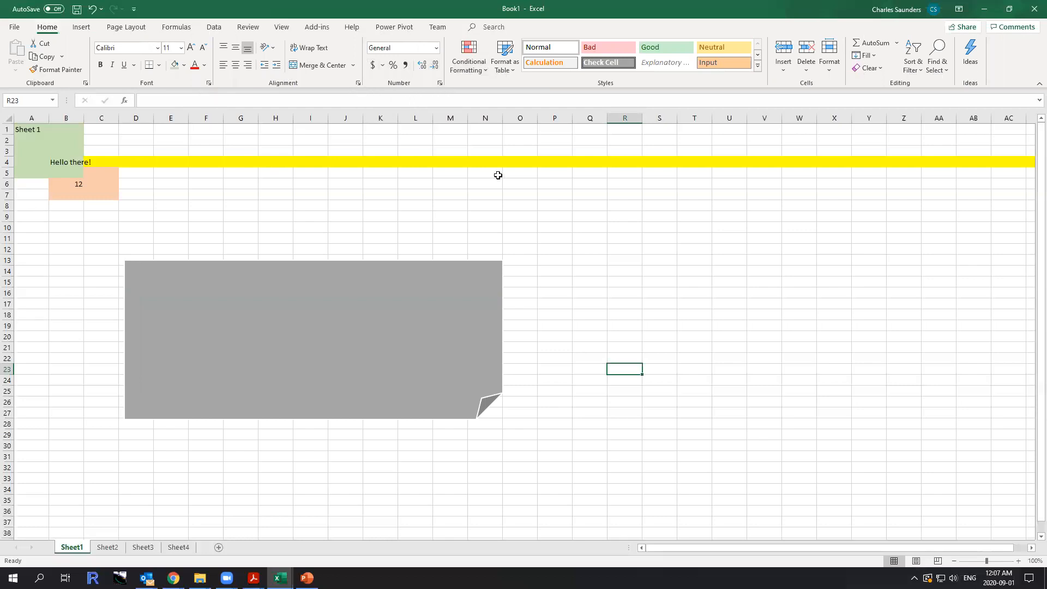